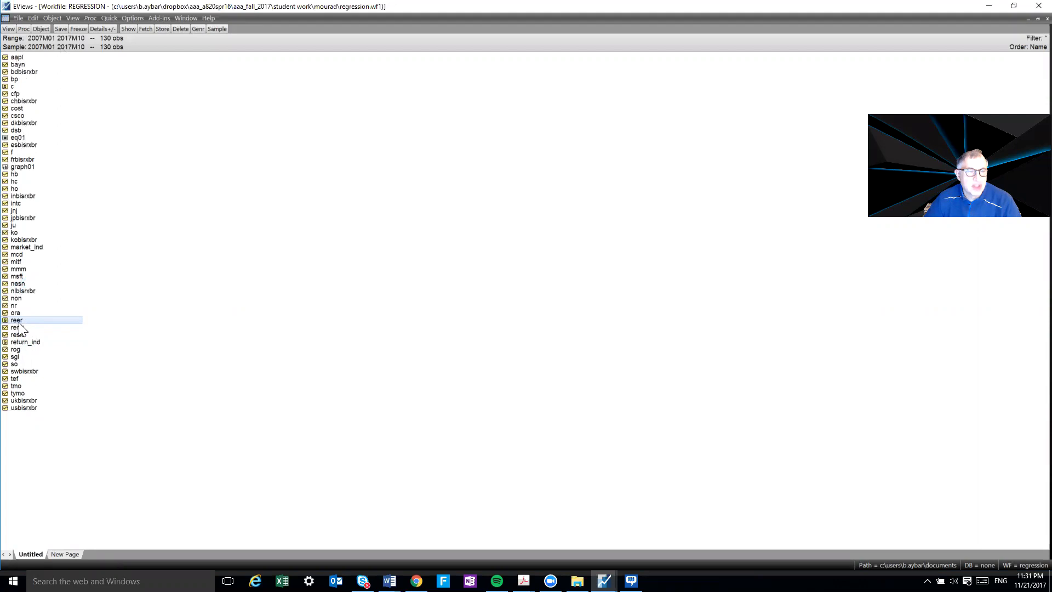
- Review the data in the reer group and in the market_ind series, closing each one after viewing
double_click(19, 322)
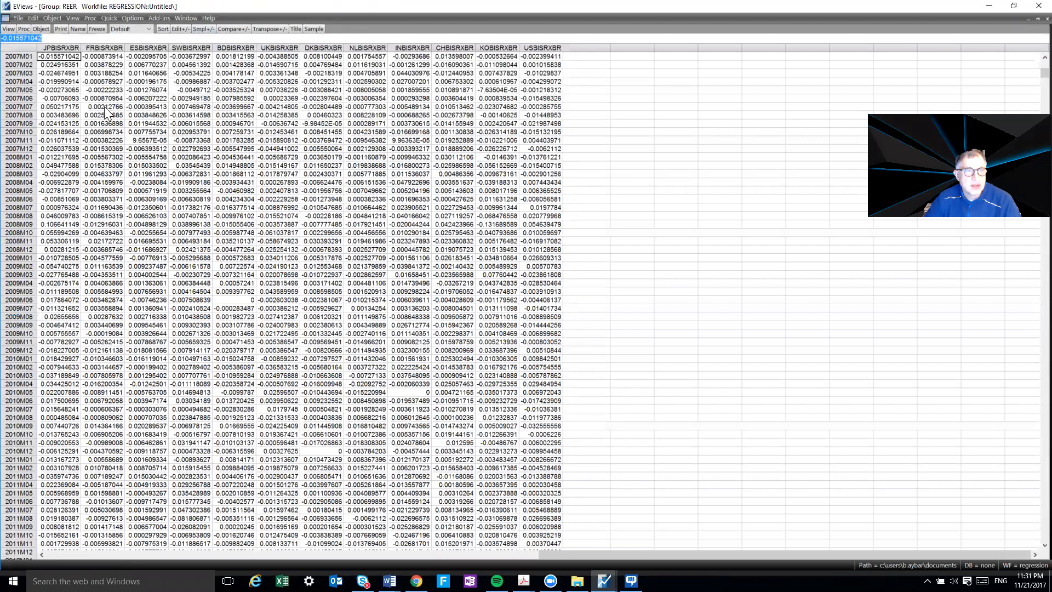
left_click(1026, 19)
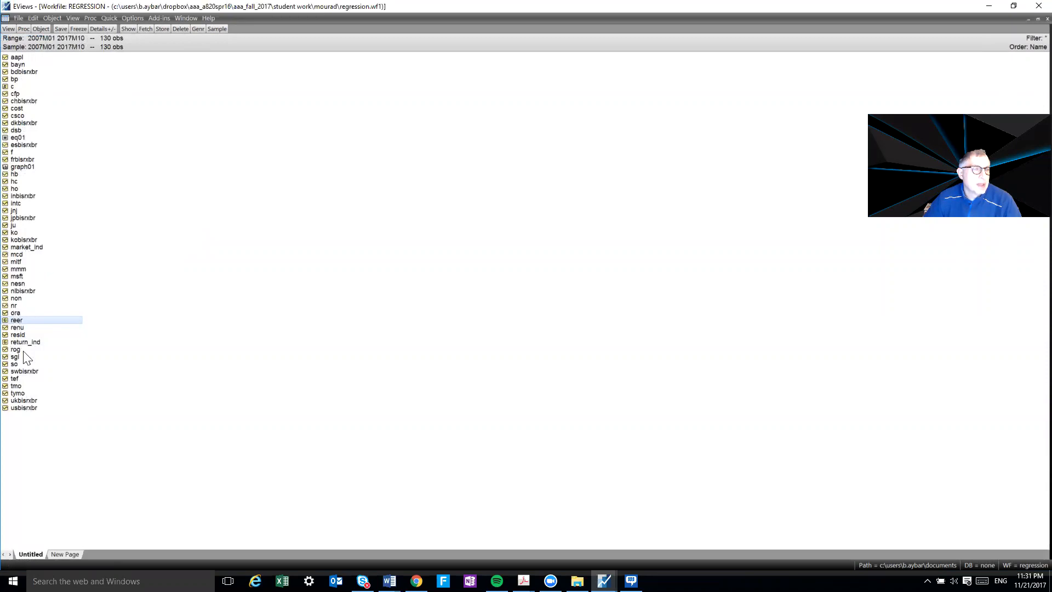
left_click(20, 247)
double_click(20, 247)
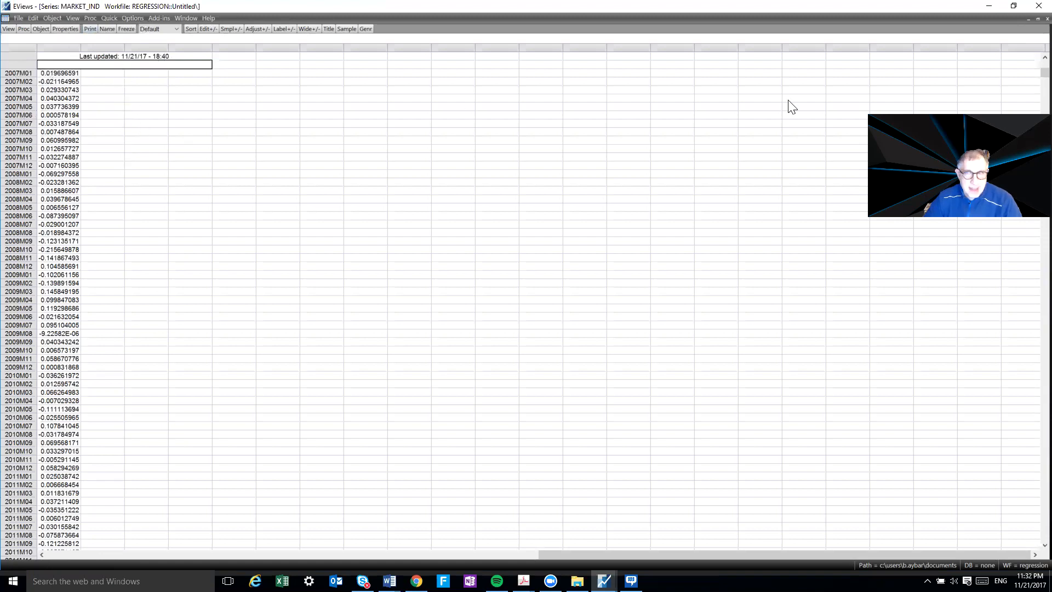
left_click(1028, 18)
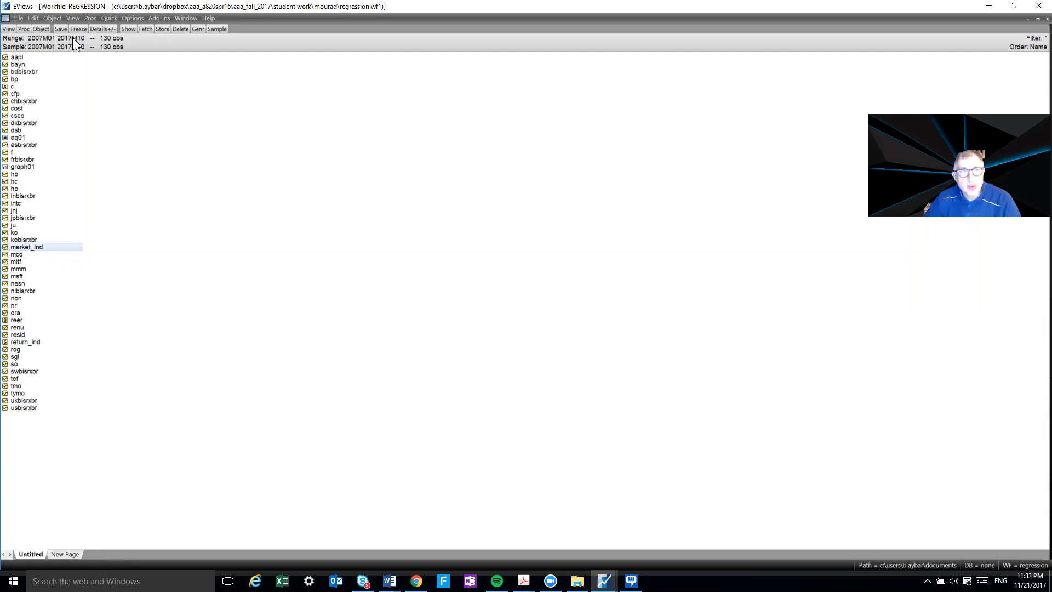
- Create a new equation object with the specification market_ind c usbisrxbr
left_click(42, 27)
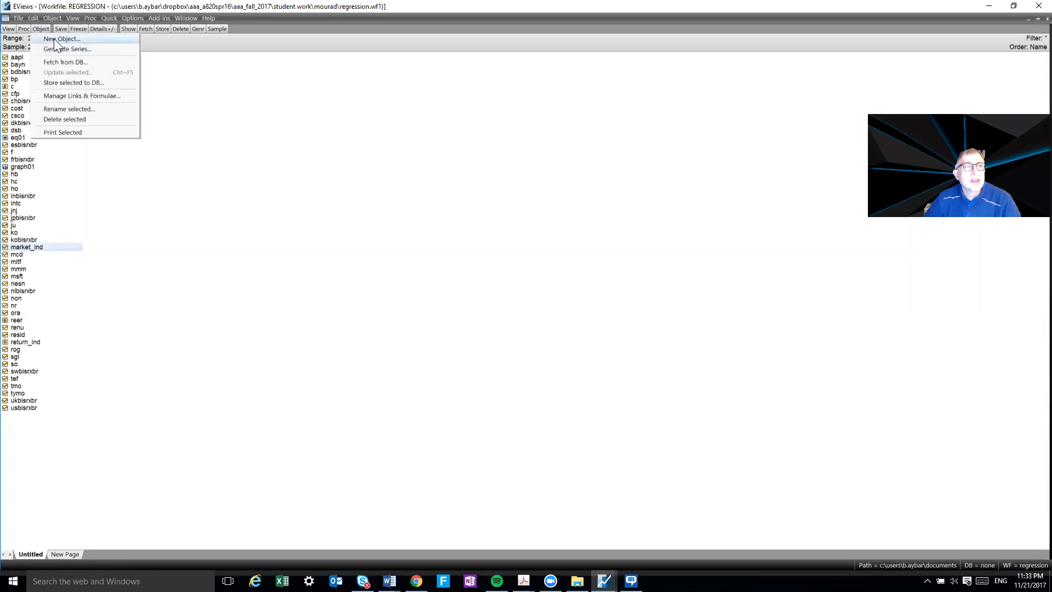
left_click(53, 38)
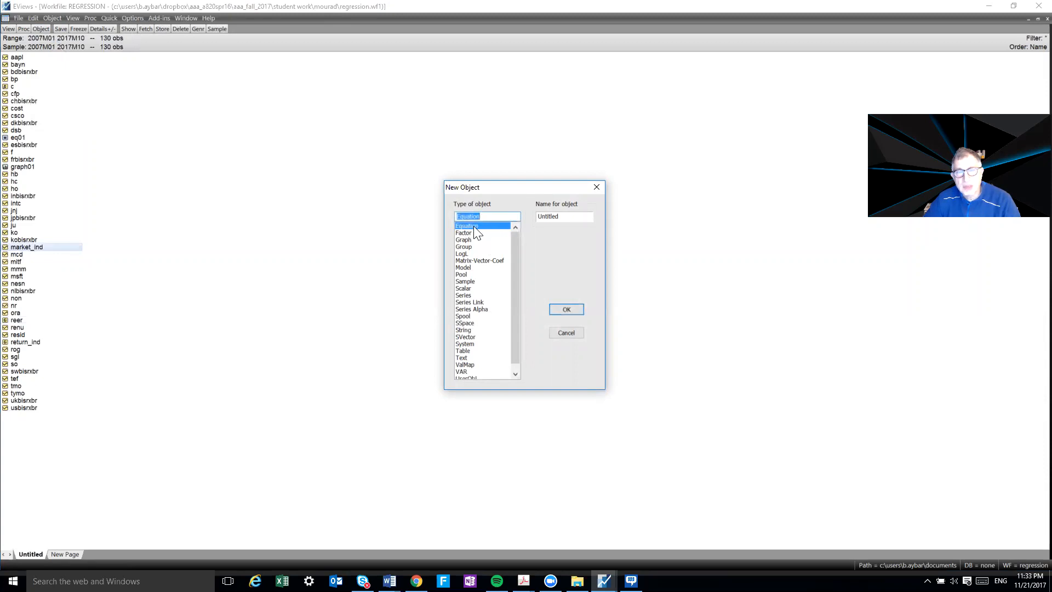
left_click(567, 310)
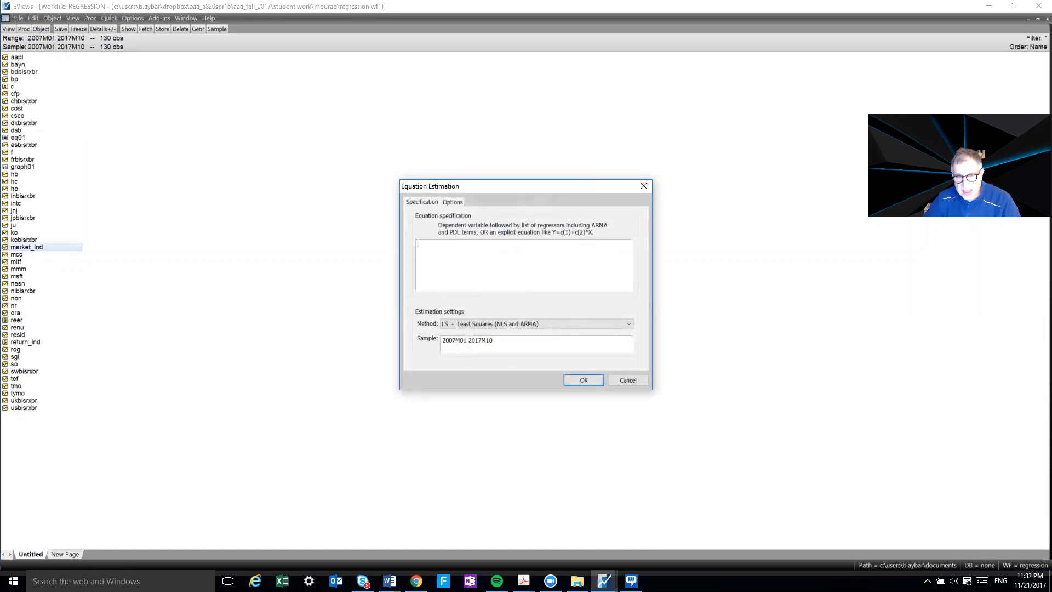
type("market")
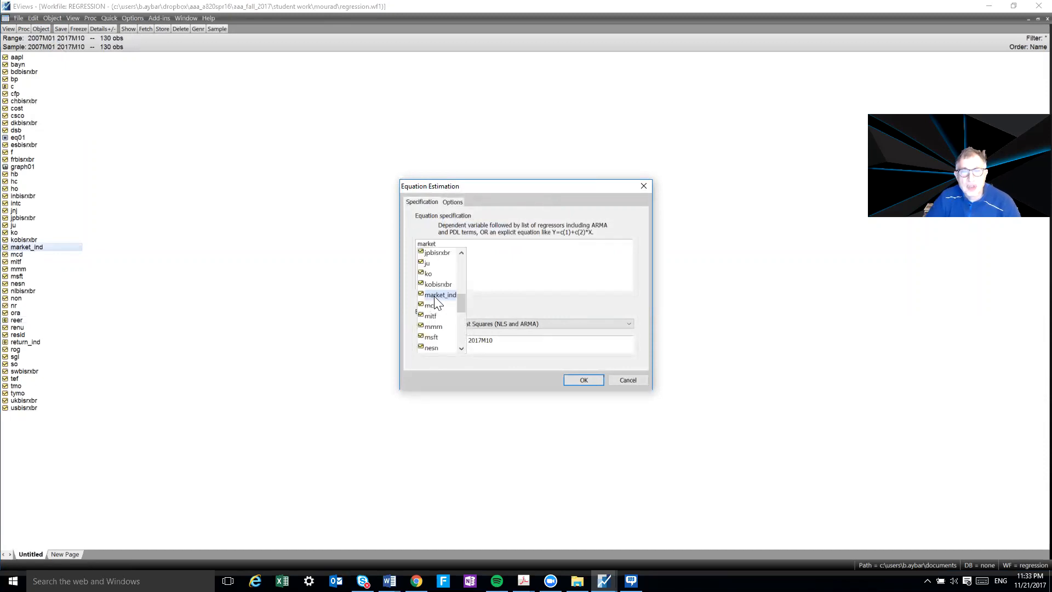
left_click(436, 295)
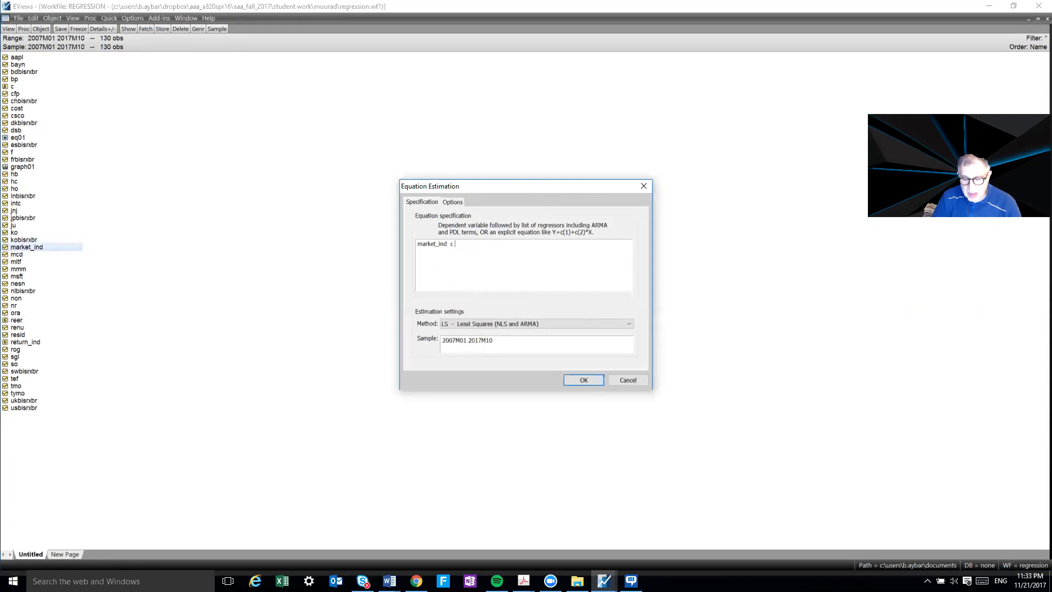
type("us")
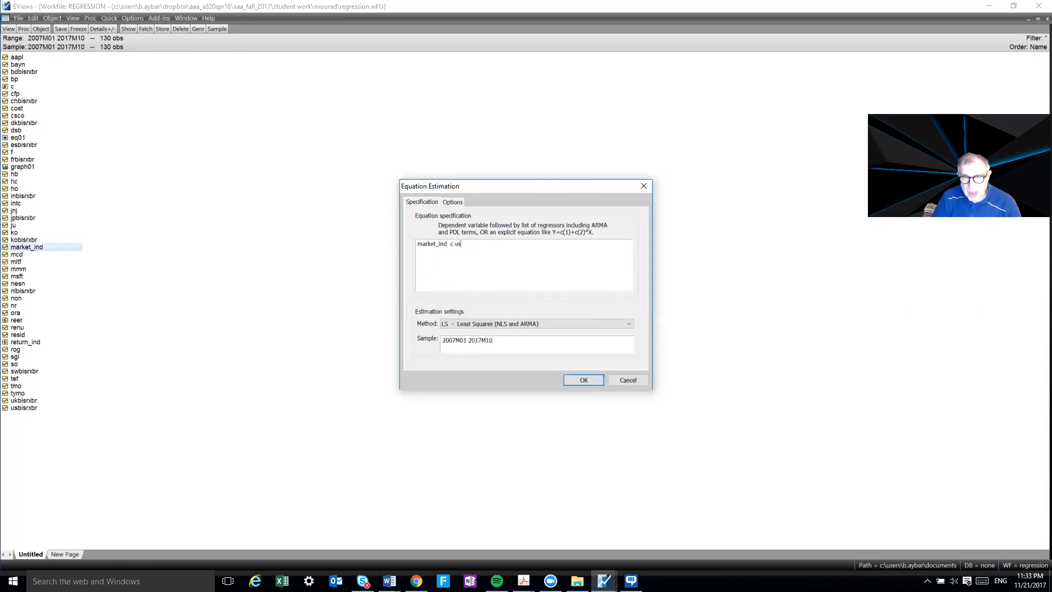
type("b")
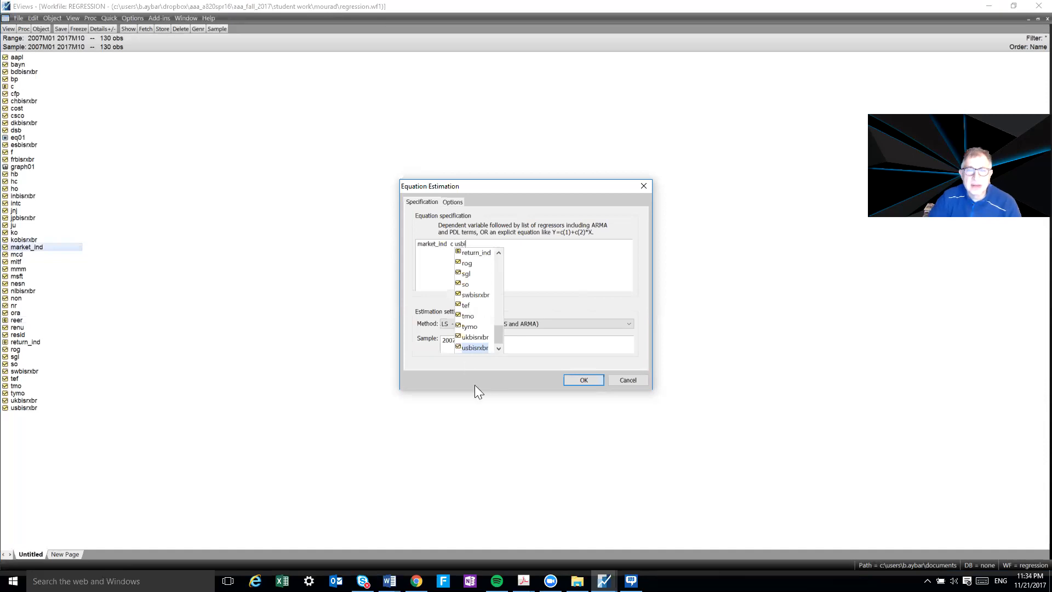
type("i")
key("Return")
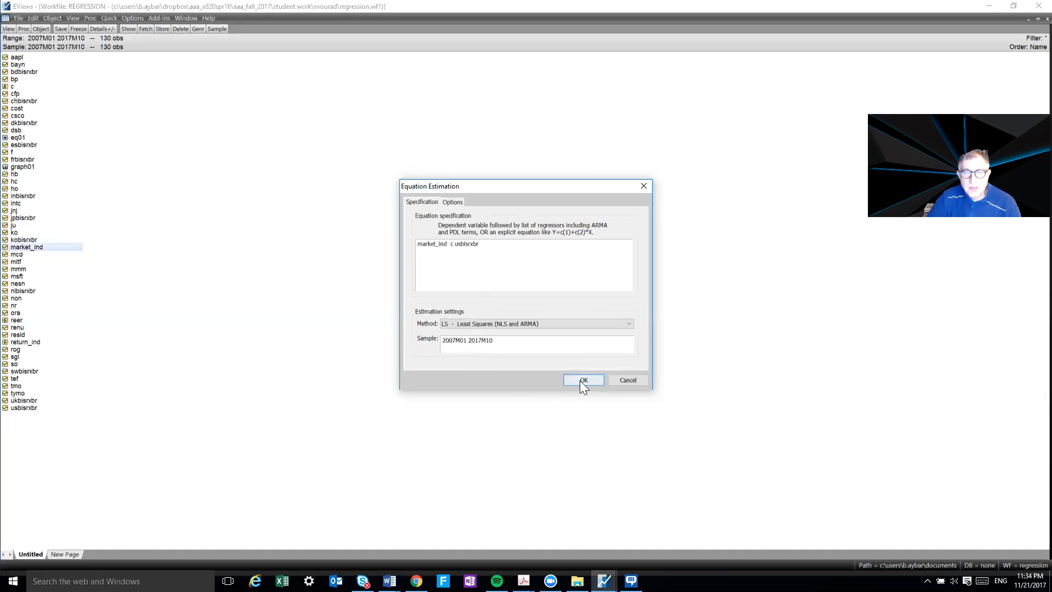
- Estimate the equation by least squares with the HAC (Newey-West) coefficient covariance method
left_click(626, 325)
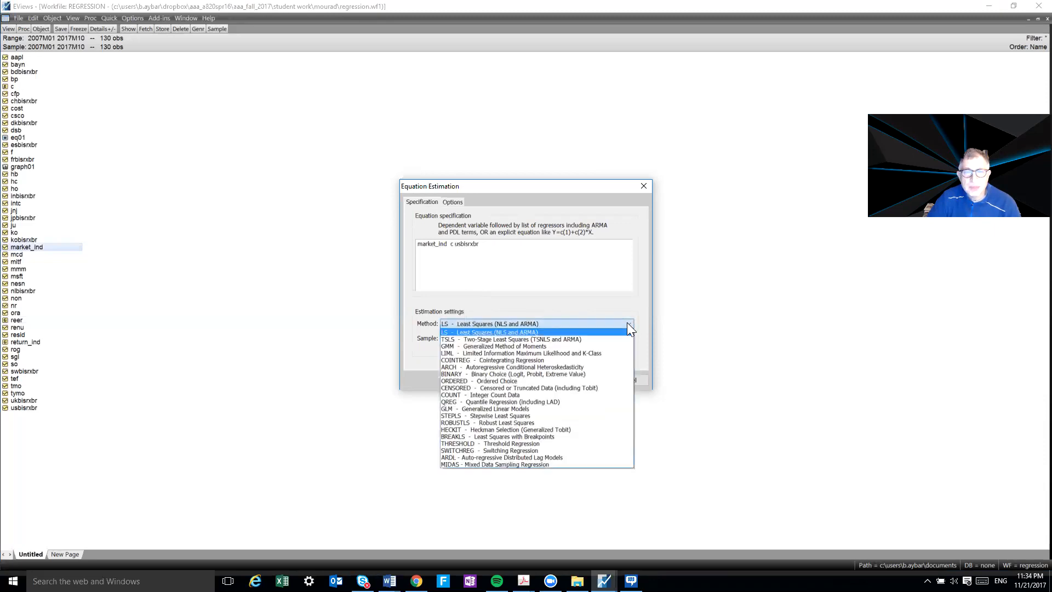
left_click(627, 324)
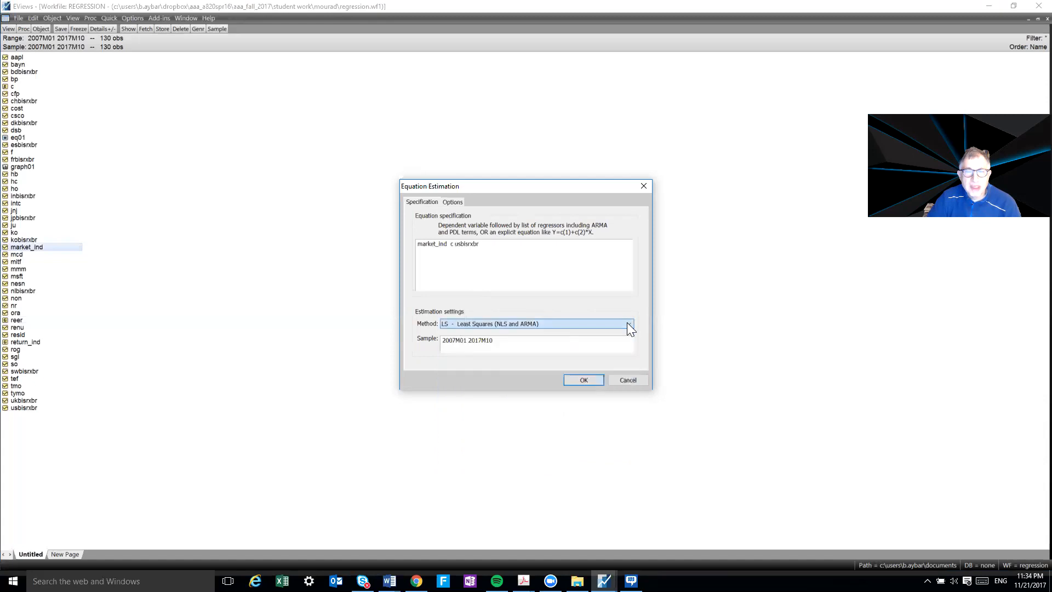
left_click(453, 203)
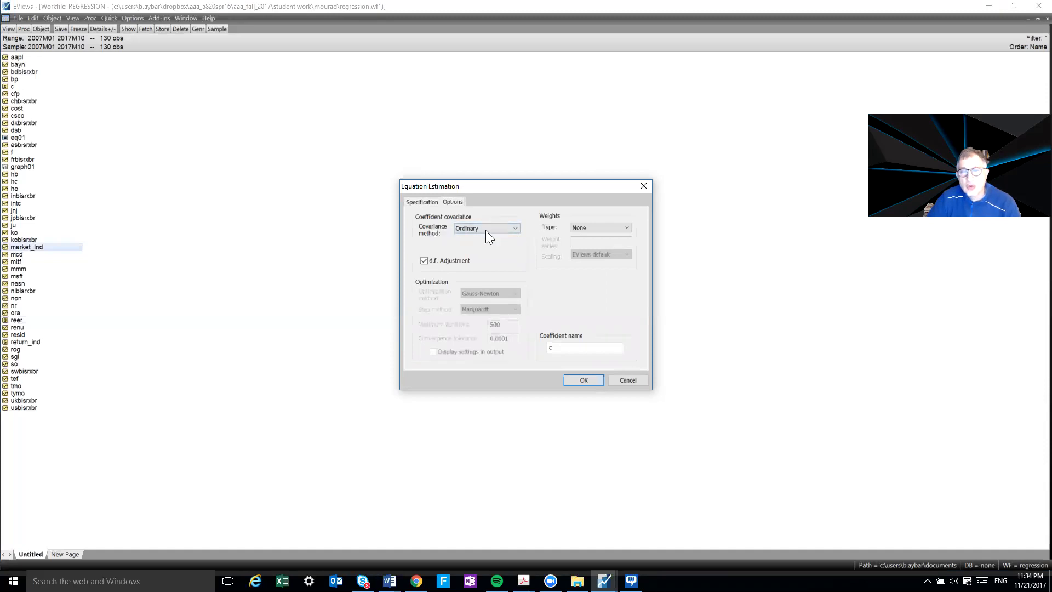
left_click(515, 228)
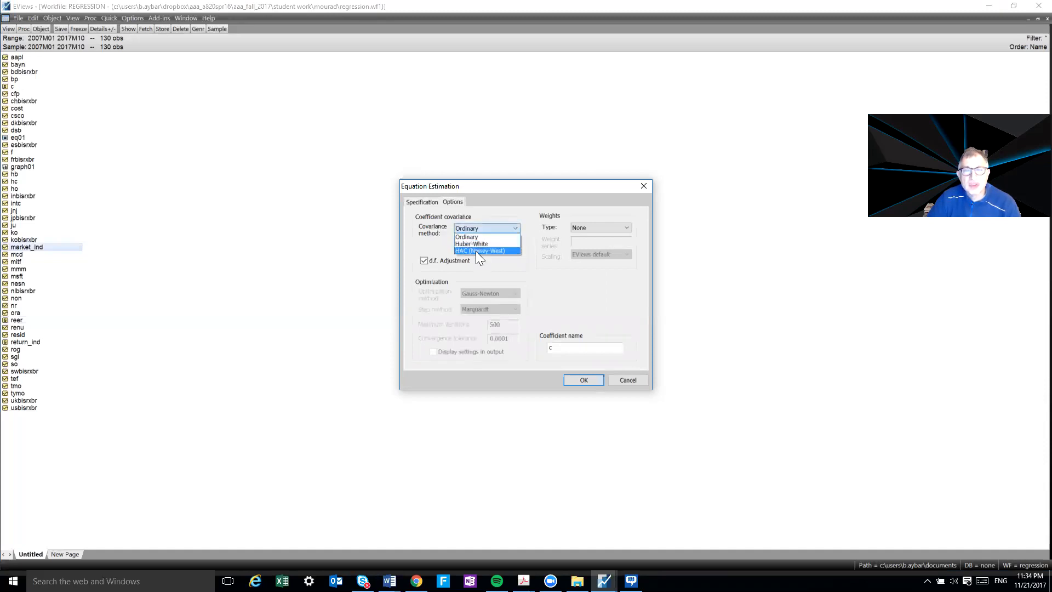
left_click(484, 250)
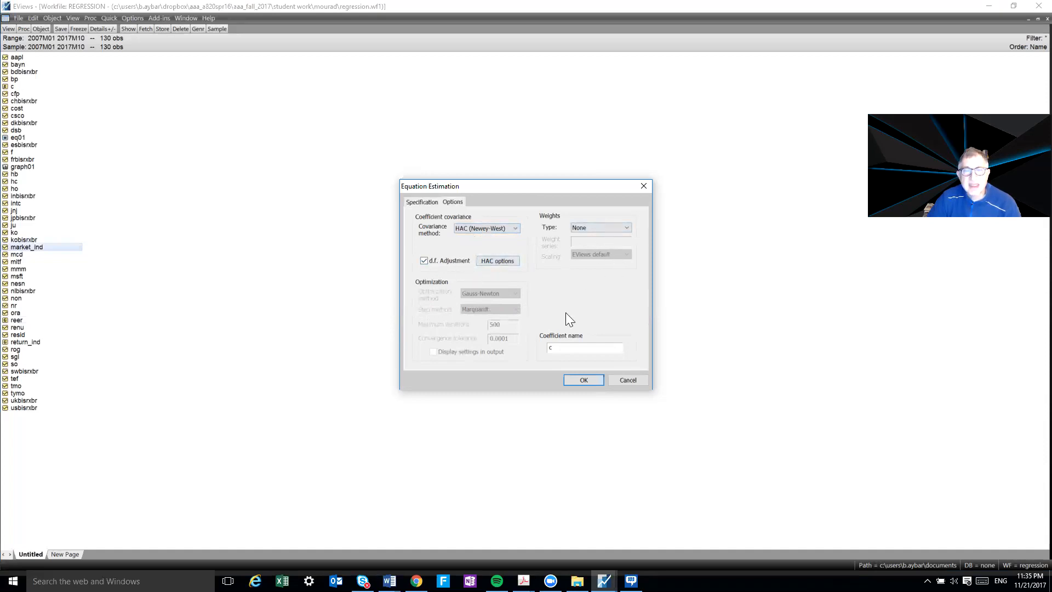
left_click(579, 377)
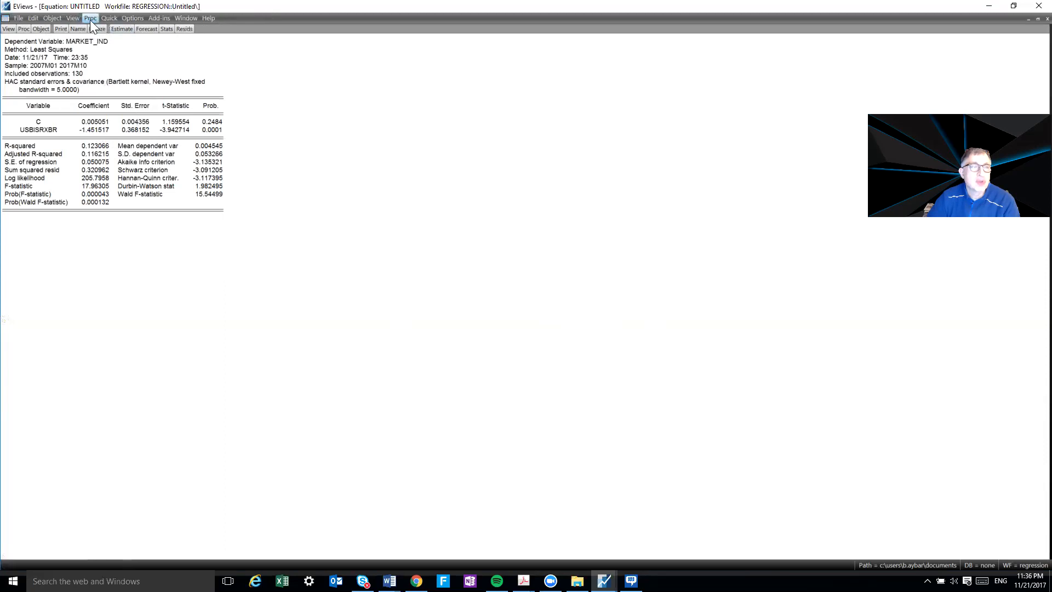
- Make an ordinary residual series from the estimated equation and name it ORTH_INDEX
left_click(23, 29)
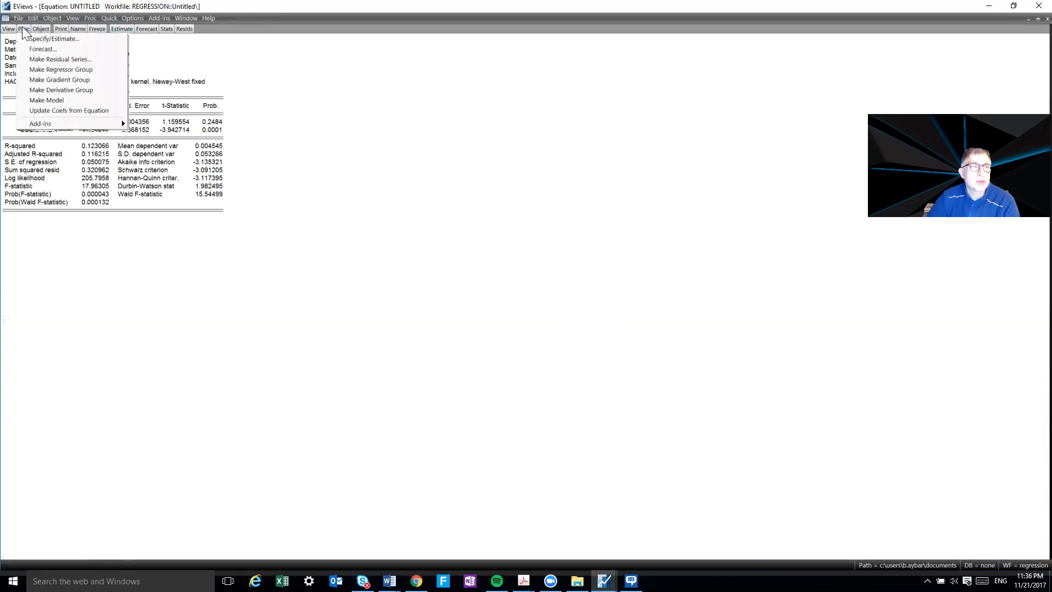
left_click(48, 59)
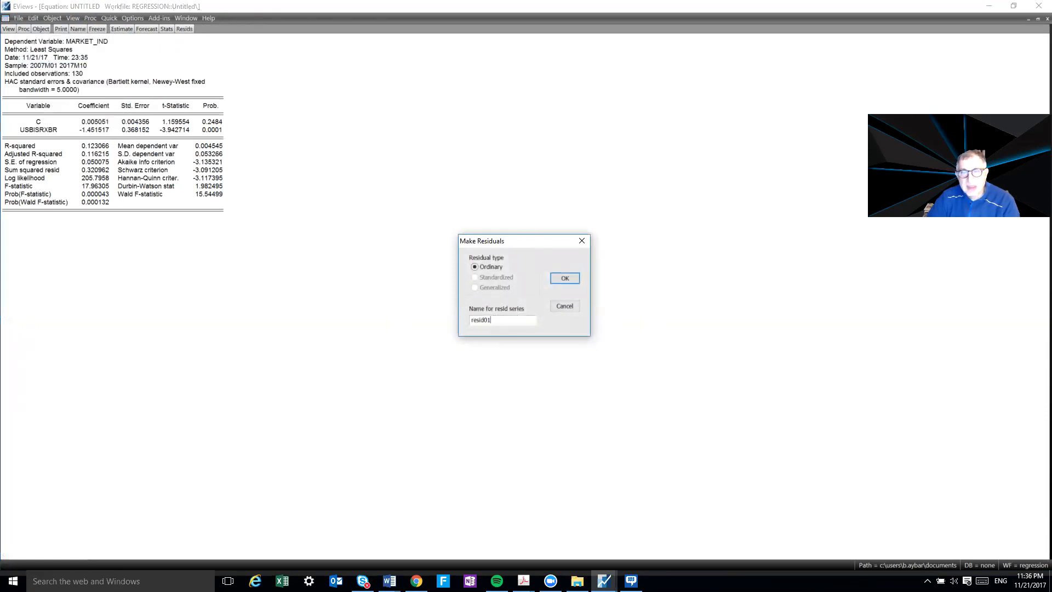
key("BackSpace")
key("BackSpace")
key("BackSpace")
key("BackSpace")
key("BackSpace")
key("BackSpace")
key("BackSpace")
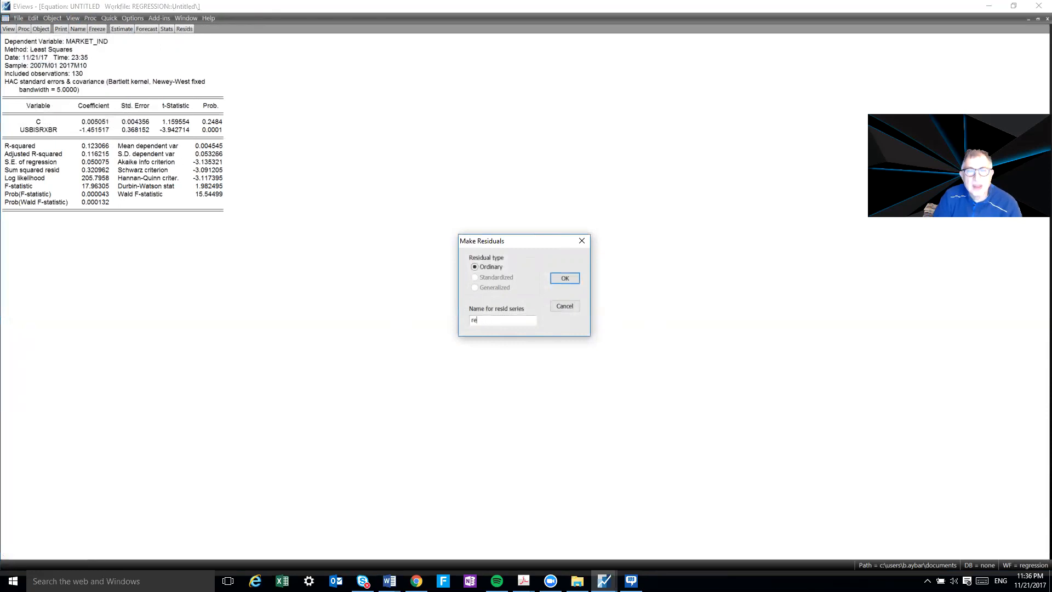
type("ORTH")
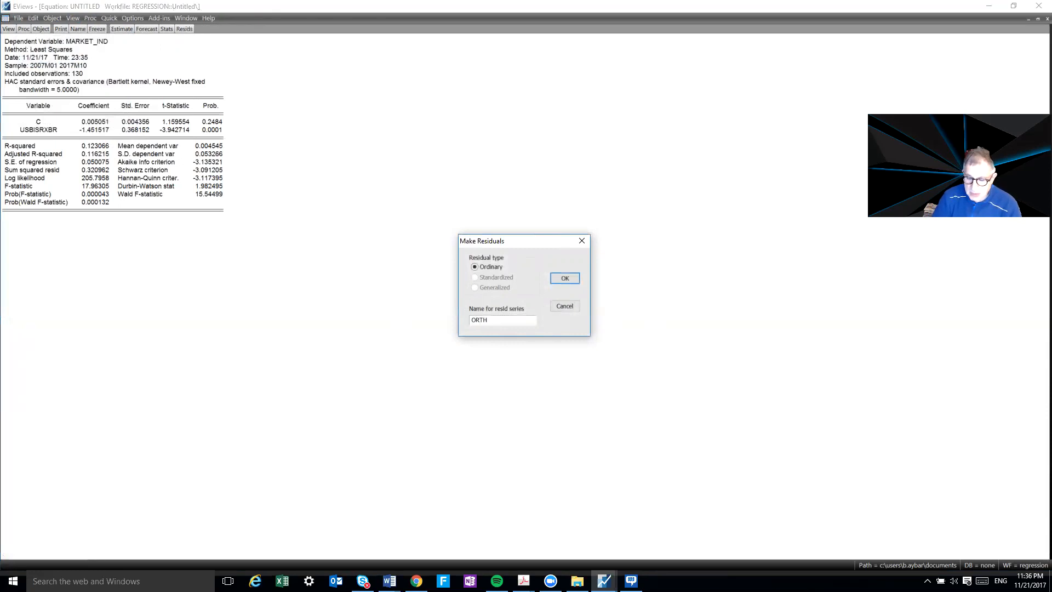
type("_INDEX")
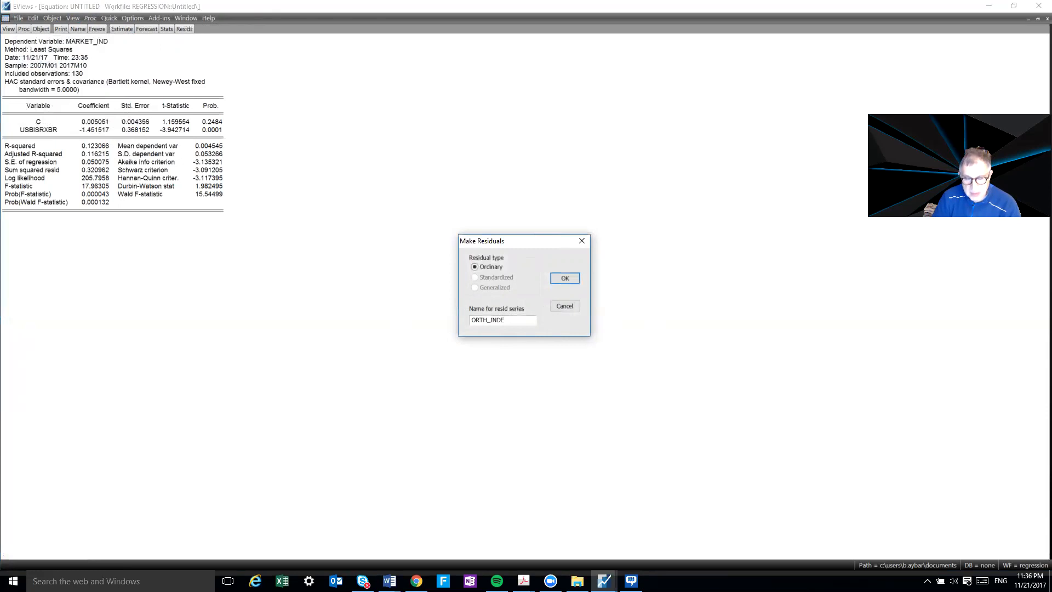
left_click(564, 279)
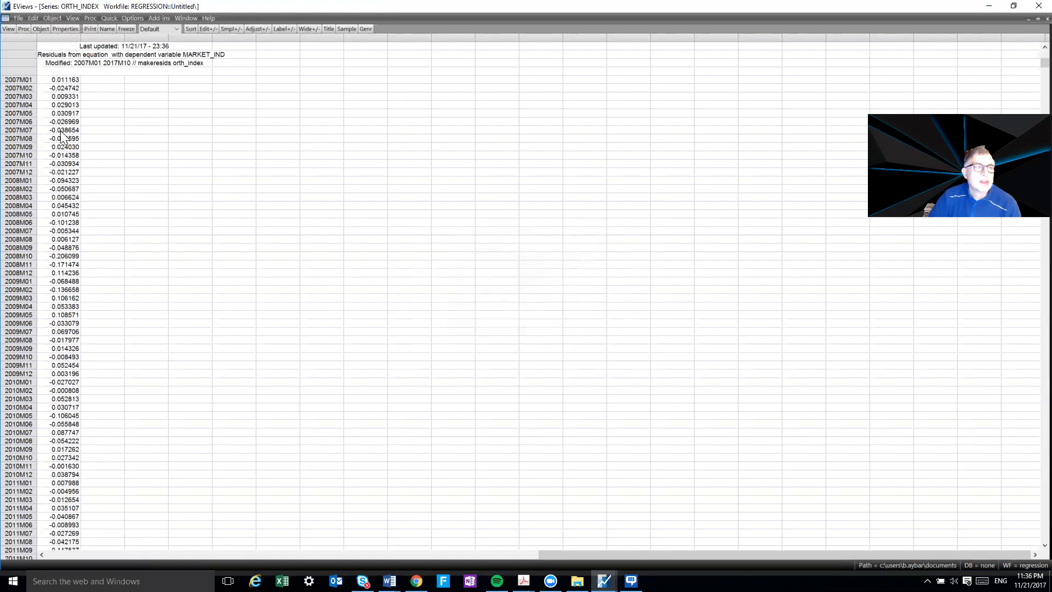
- View the ORTH_INDEX residual series as a basic line graph of the raw data, then close it
left_click(9, 29)
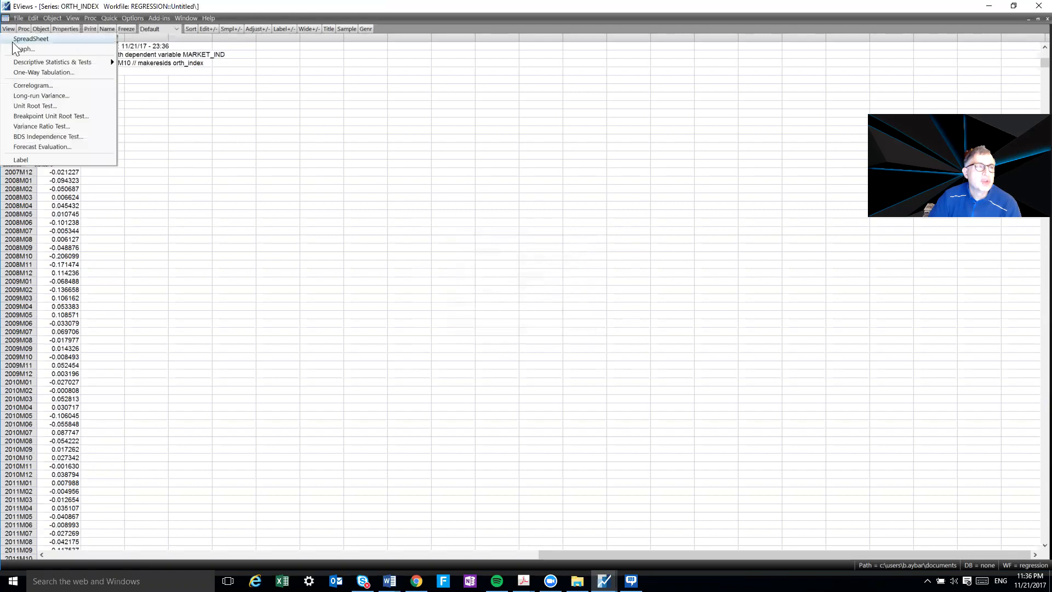
left_click(21, 49)
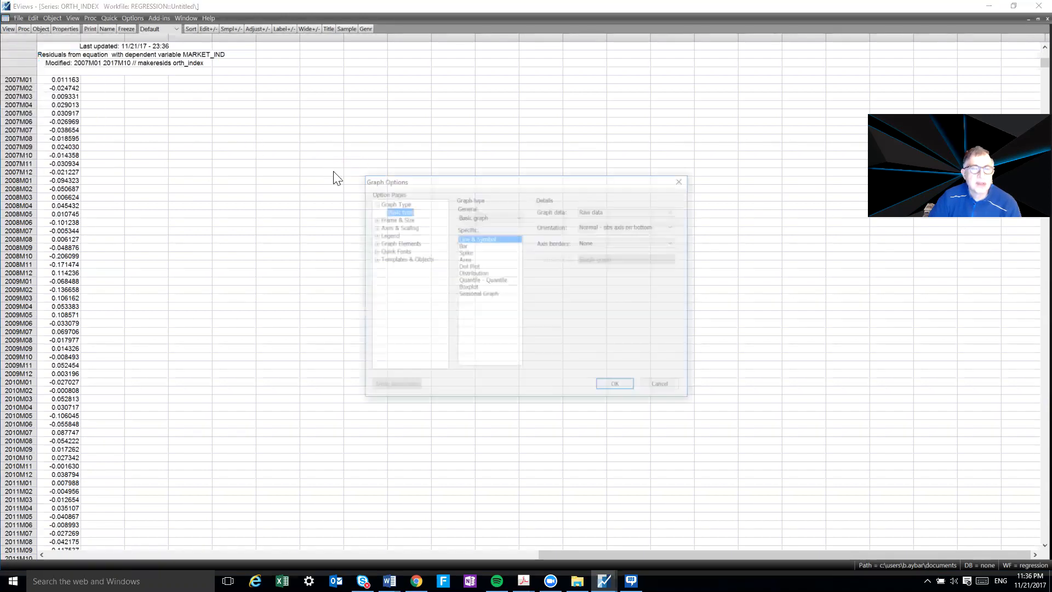
left_click(615, 383)
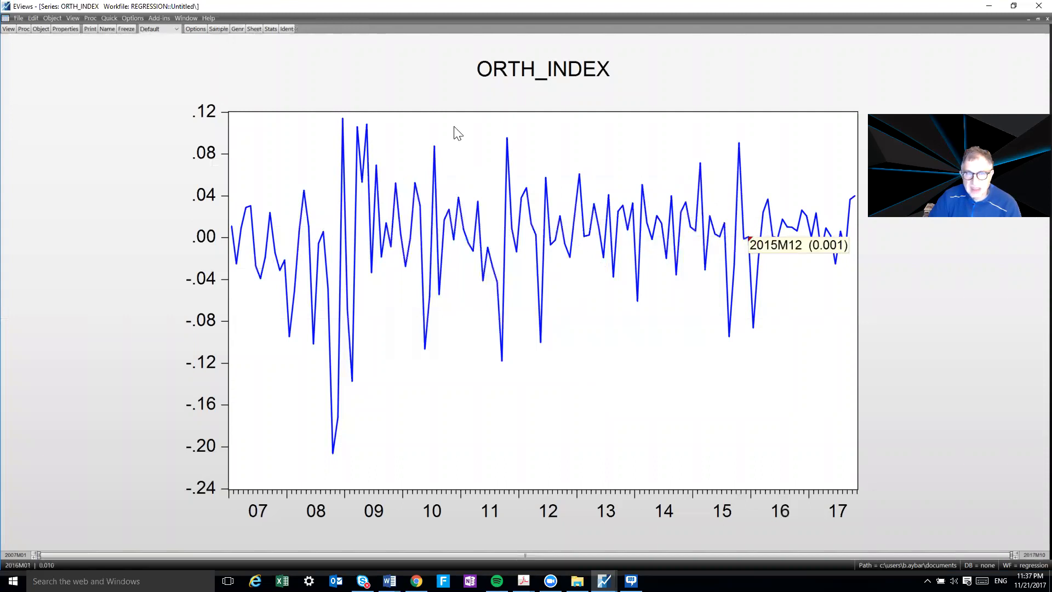
left_click(1027, 20)
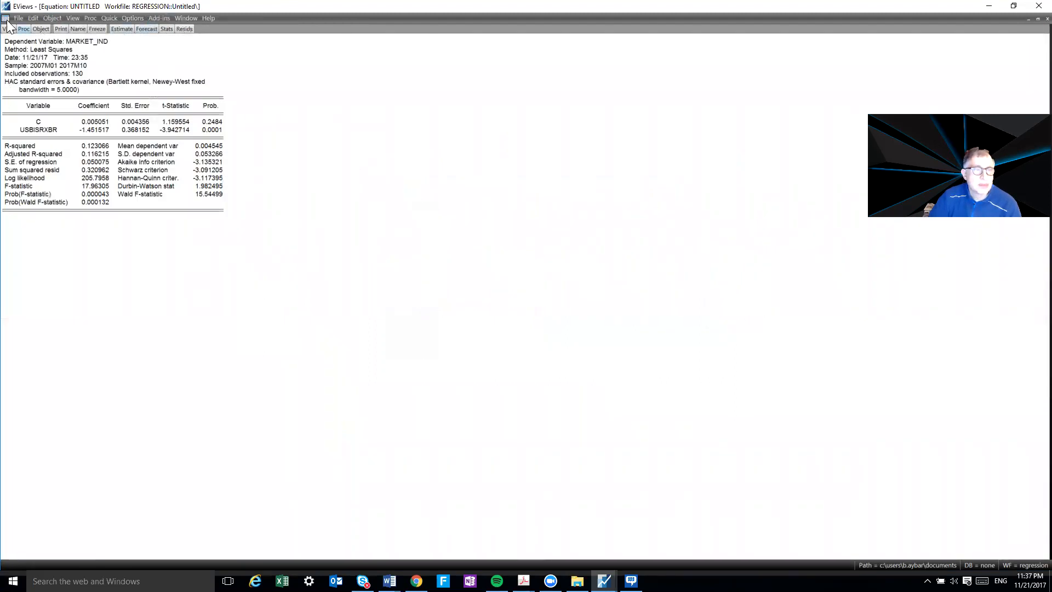
- Name the estimated equation REG_1 and close it to return to the workfile
left_click(79, 28)
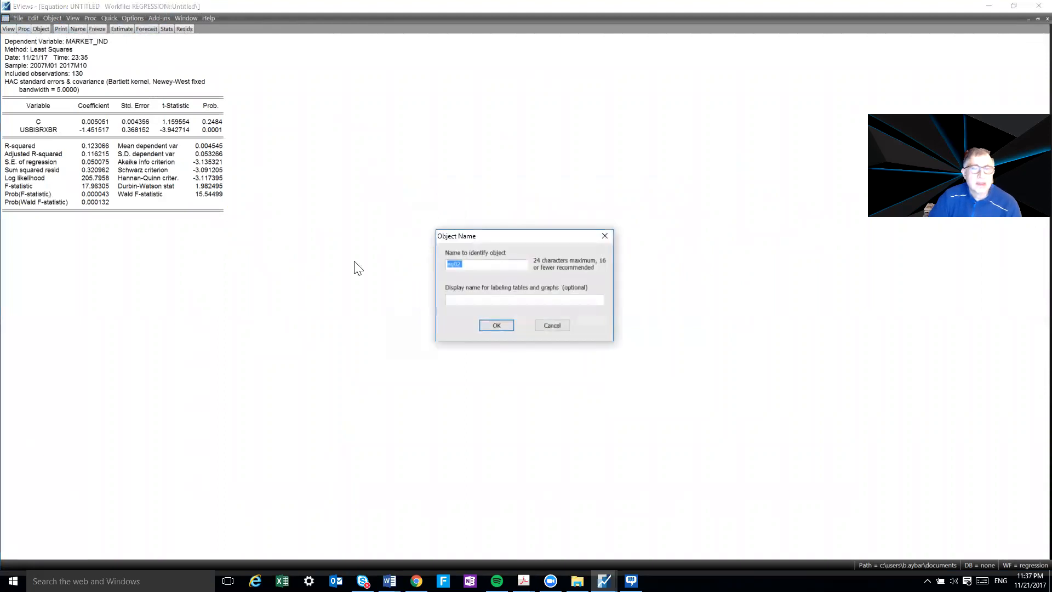
left_click(462, 264)
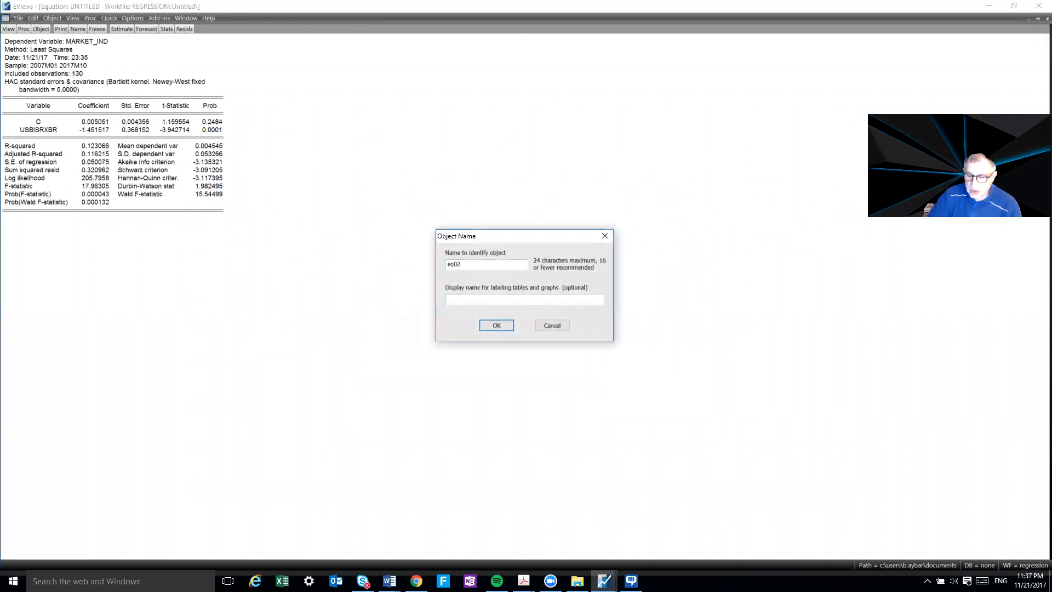
key("BackSpace")
key("BackSpace")
key("BackSpace")
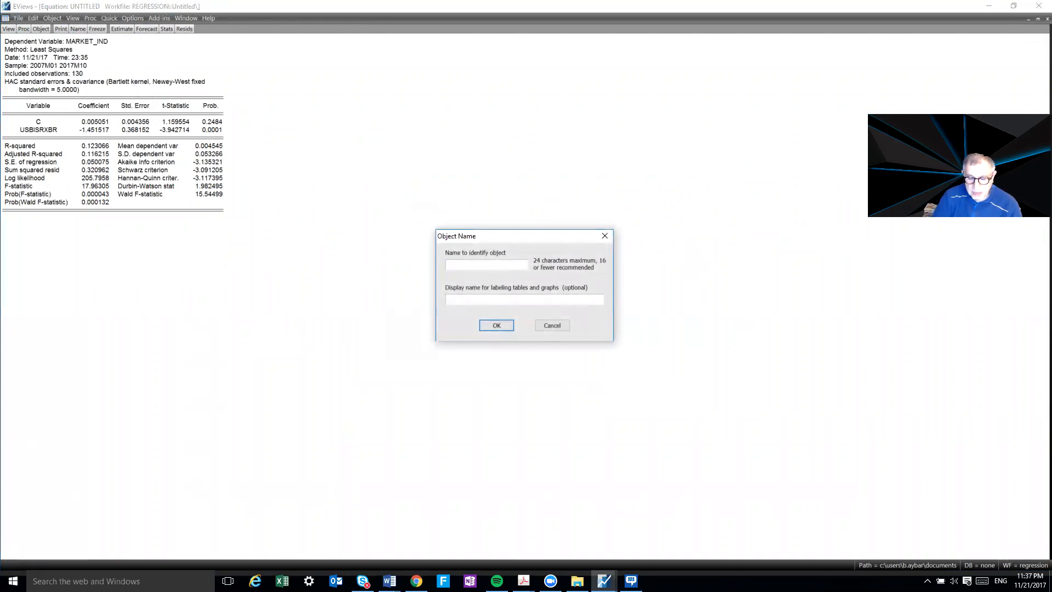
type("REG_1")
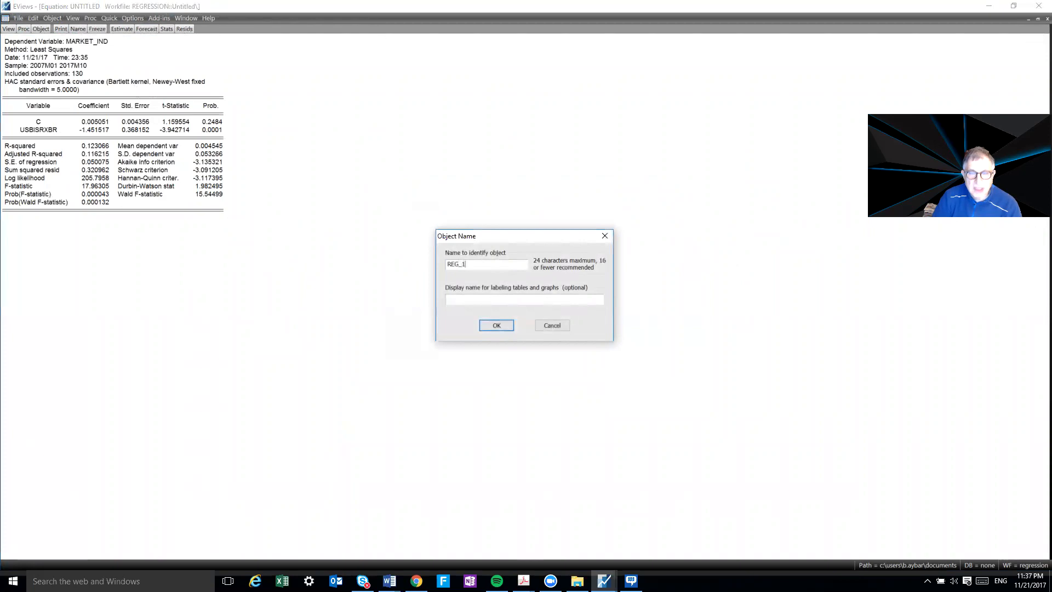
left_click(497, 326)
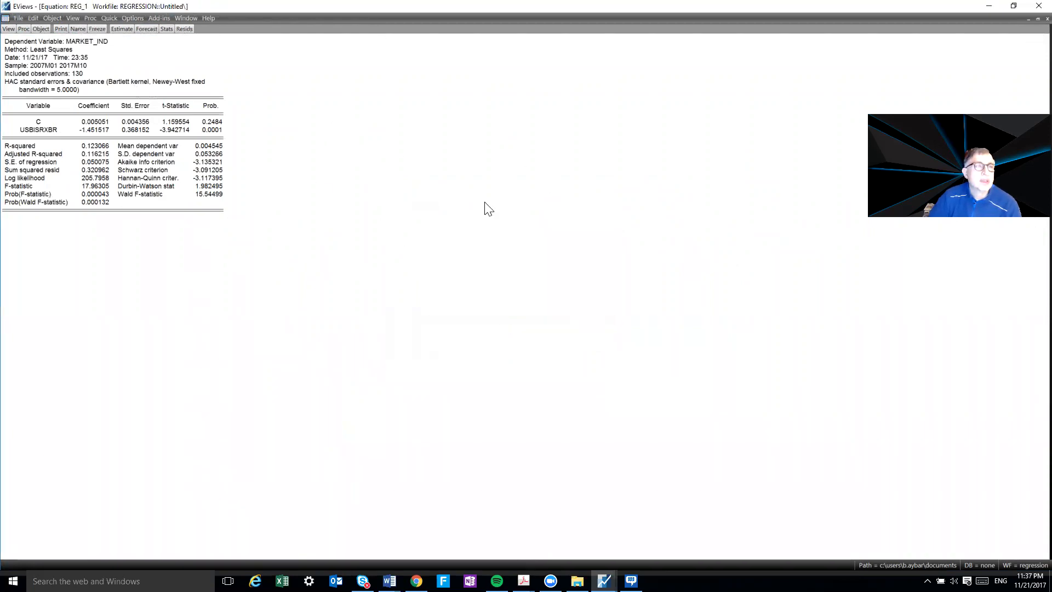
left_click(1027, 19)
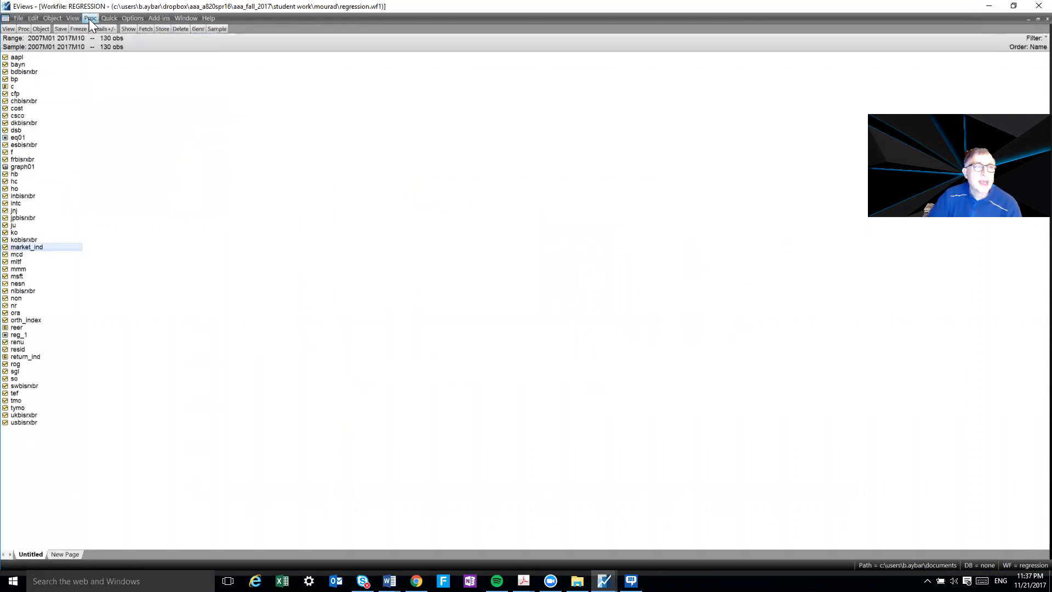
- Create a new equation object with the specification f c orth_index usbisrxbr
left_click(52, 18)
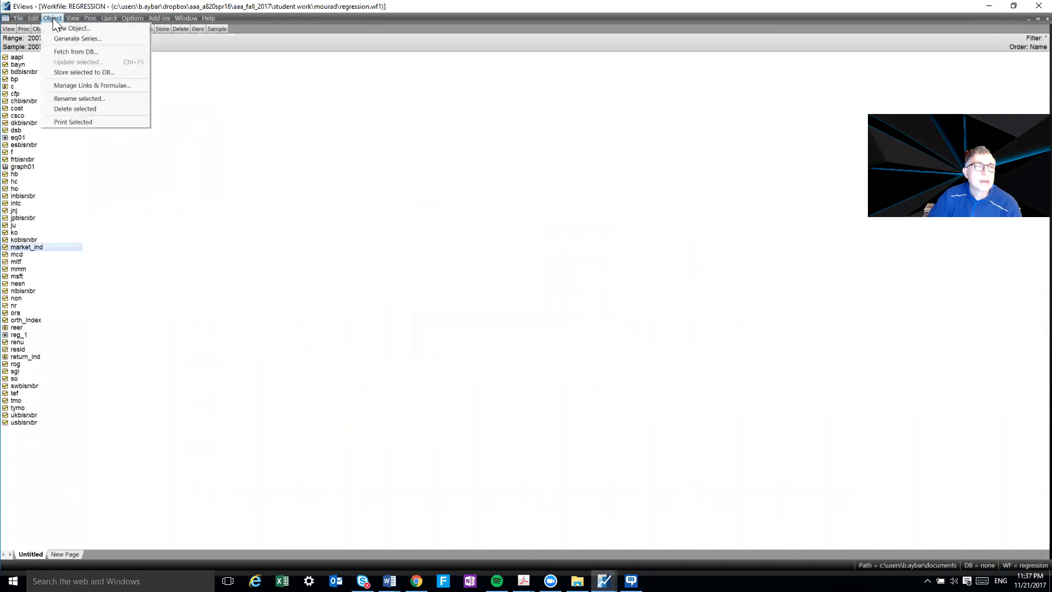
left_click(58, 28)
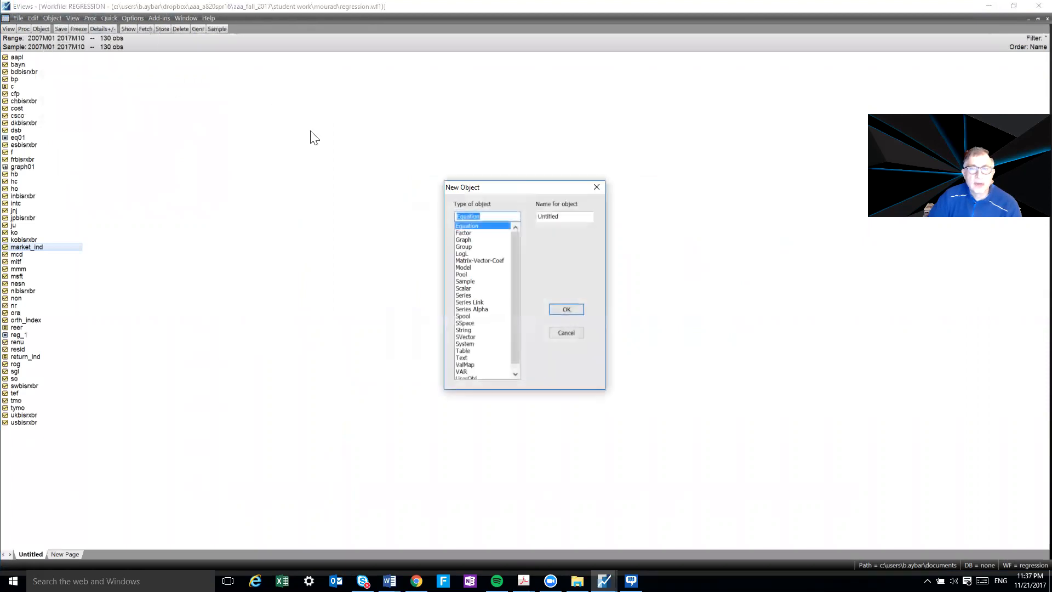
left_click(567, 310)
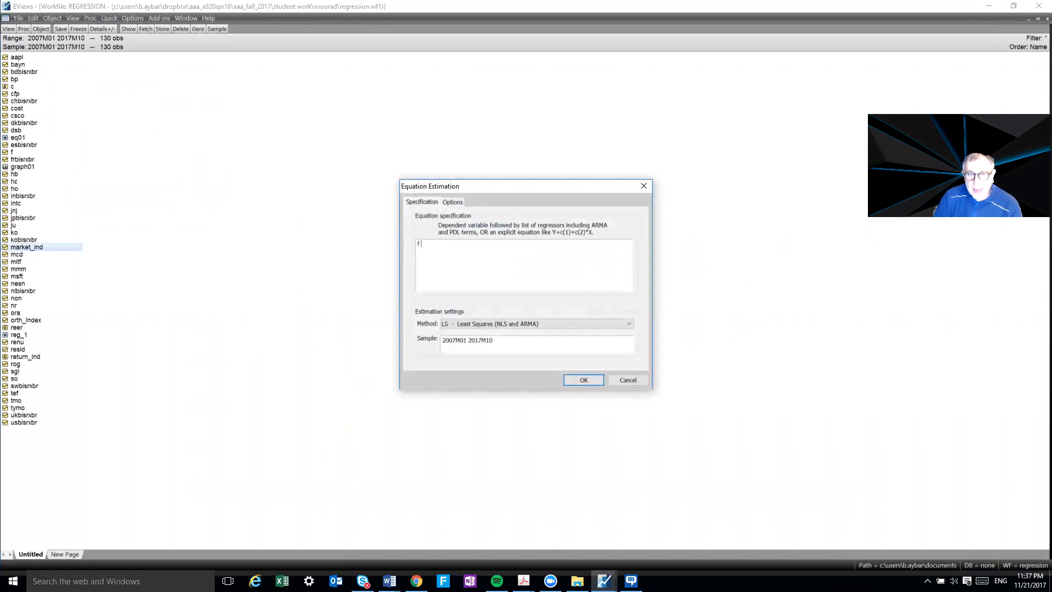
type("c")
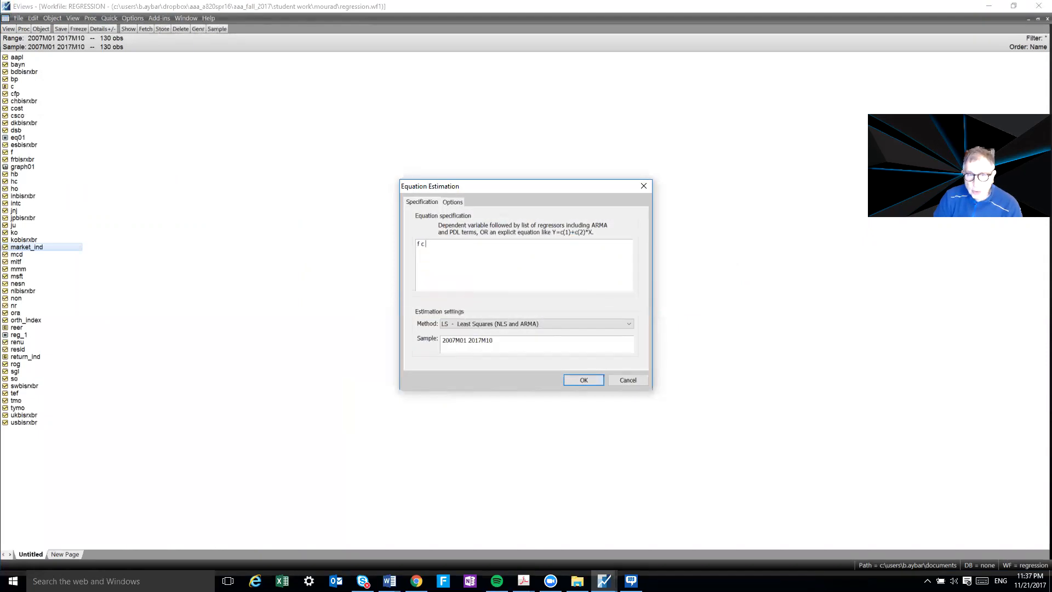
type(" orth")
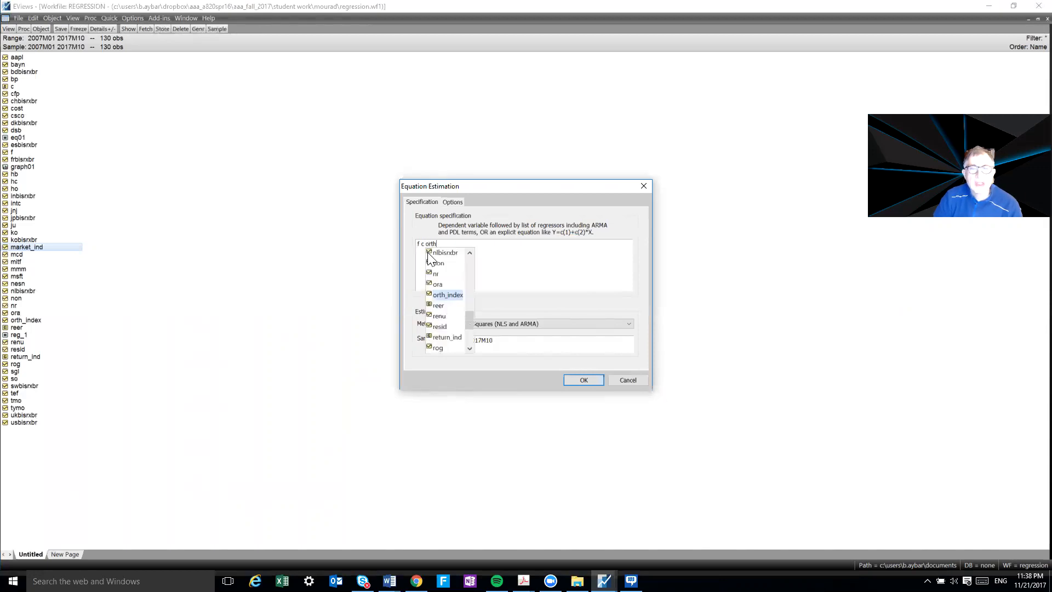
left_click(441, 298)
double_click(441, 296)
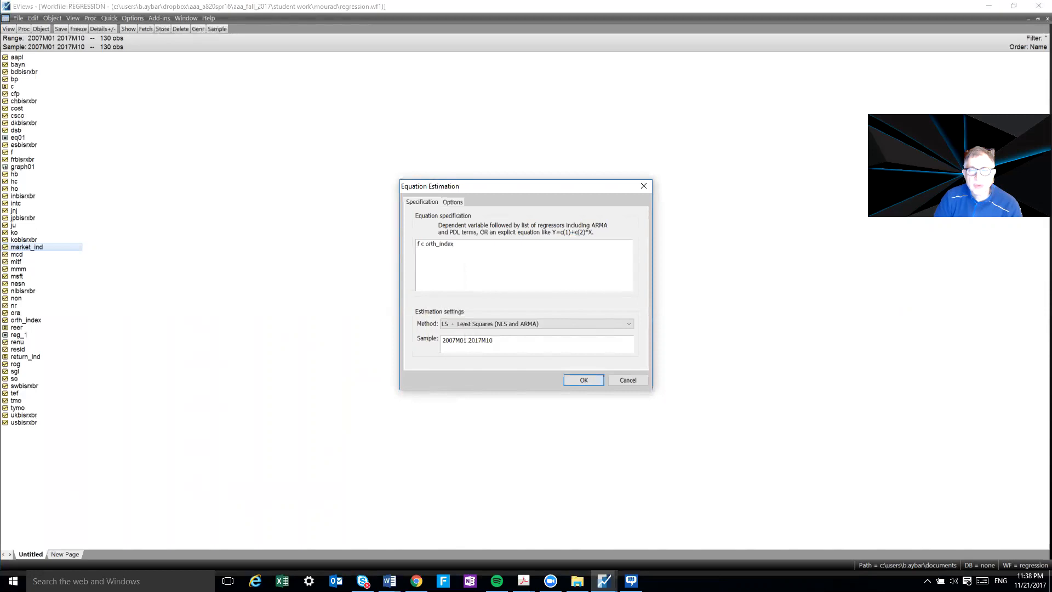
type("us")
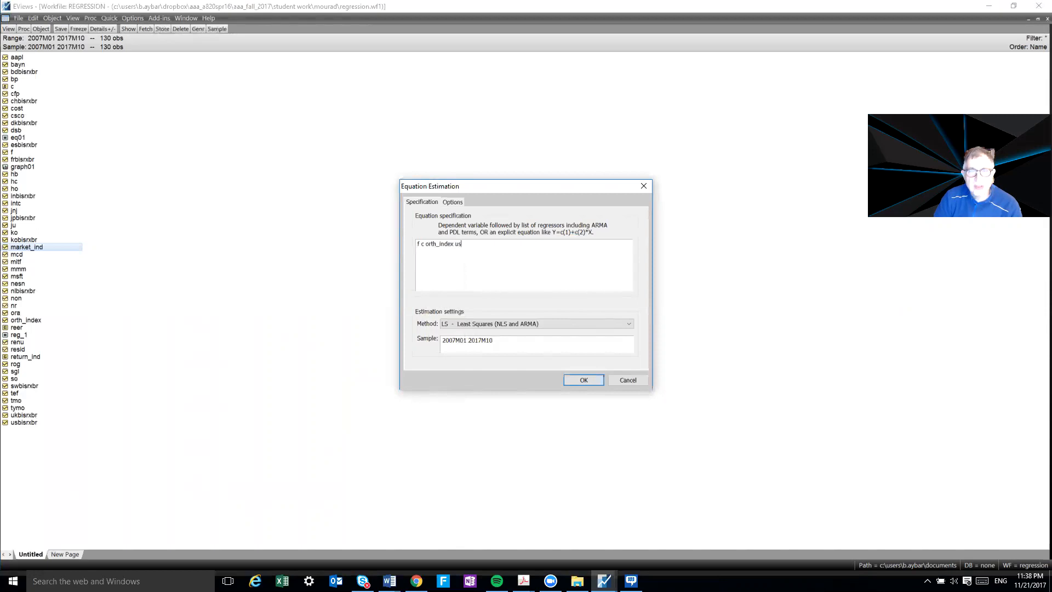
type("bi")
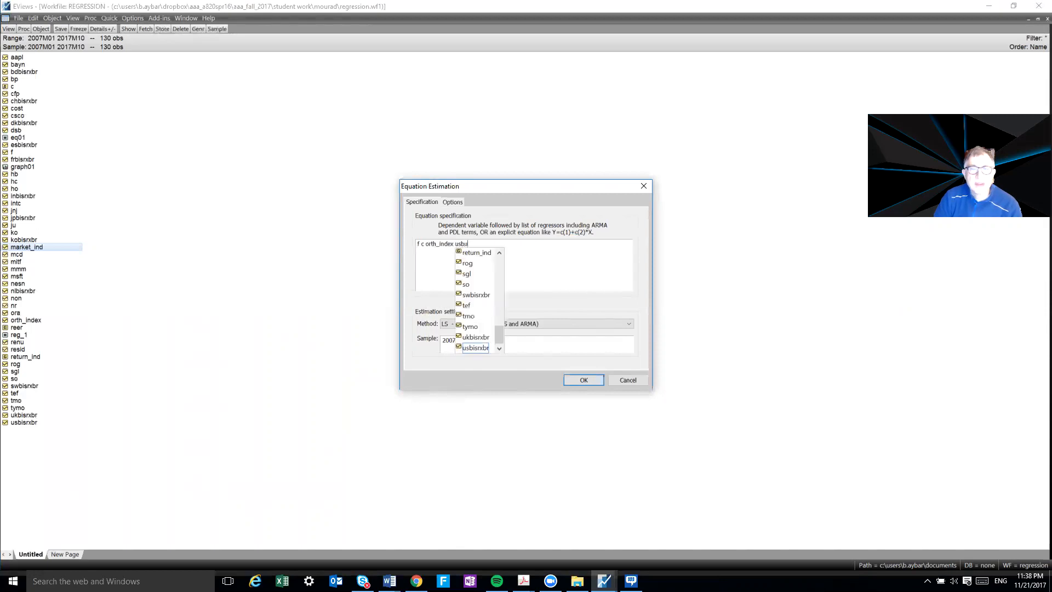
type("s")
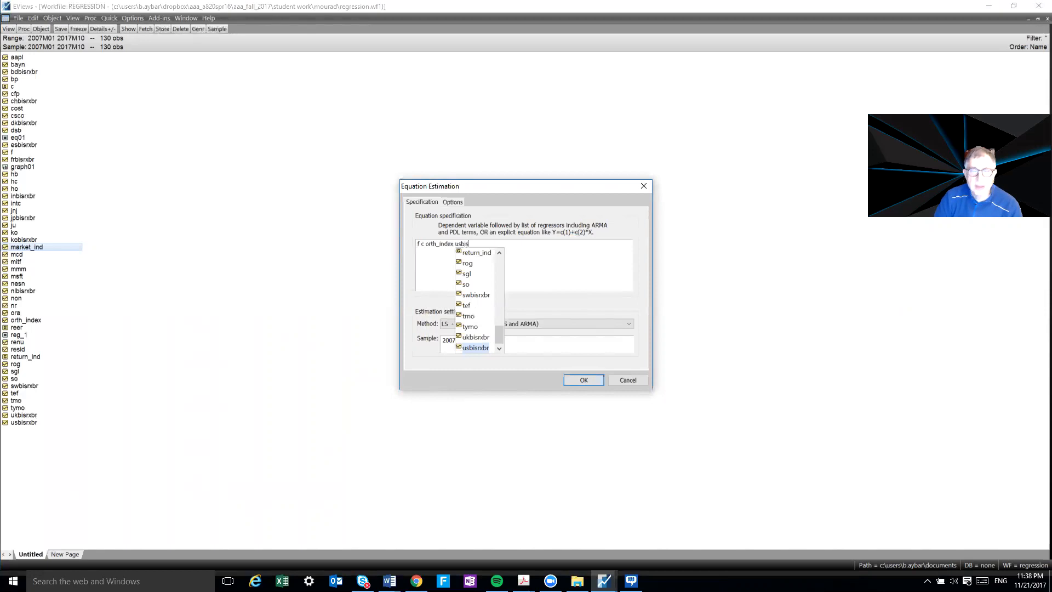
left_click(469, 347)
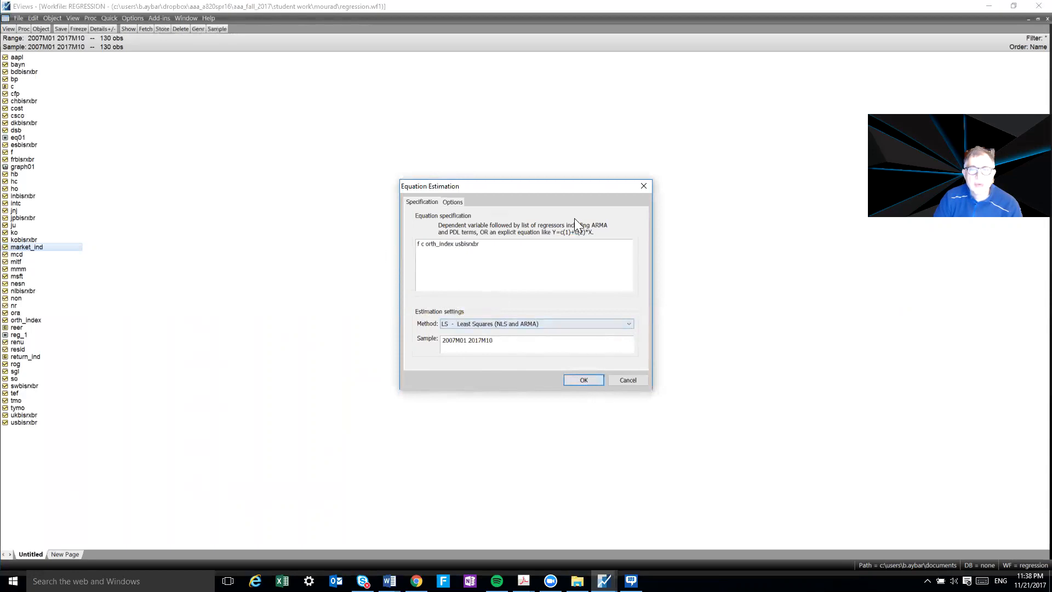
- Estimate the Ford return equation with the HAC (Newey-West) coefficient covariance method
left_click(450, 202)
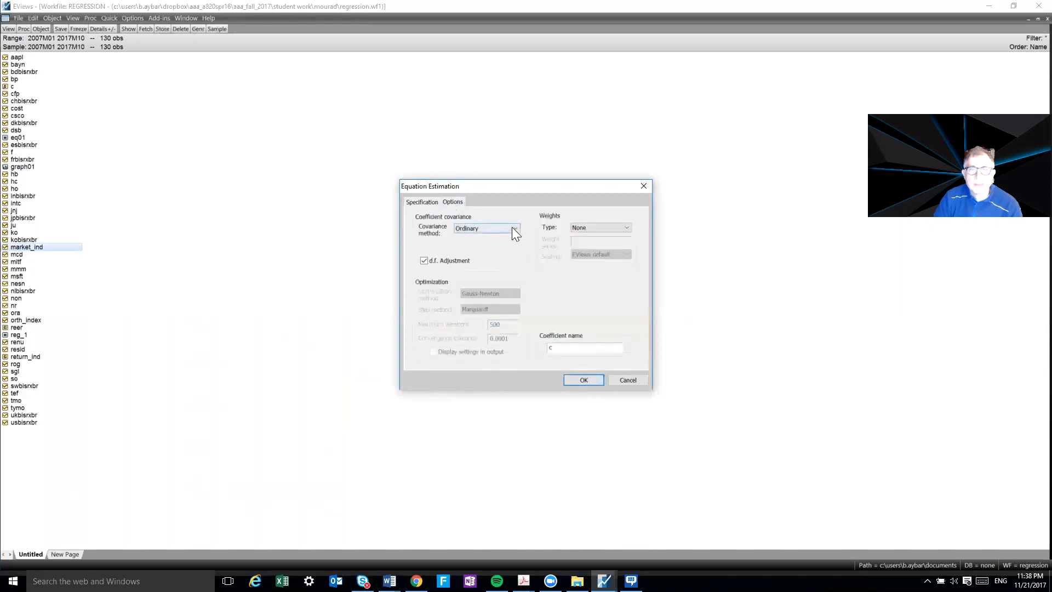
left_click(512, 227)
left_click(478, 250)
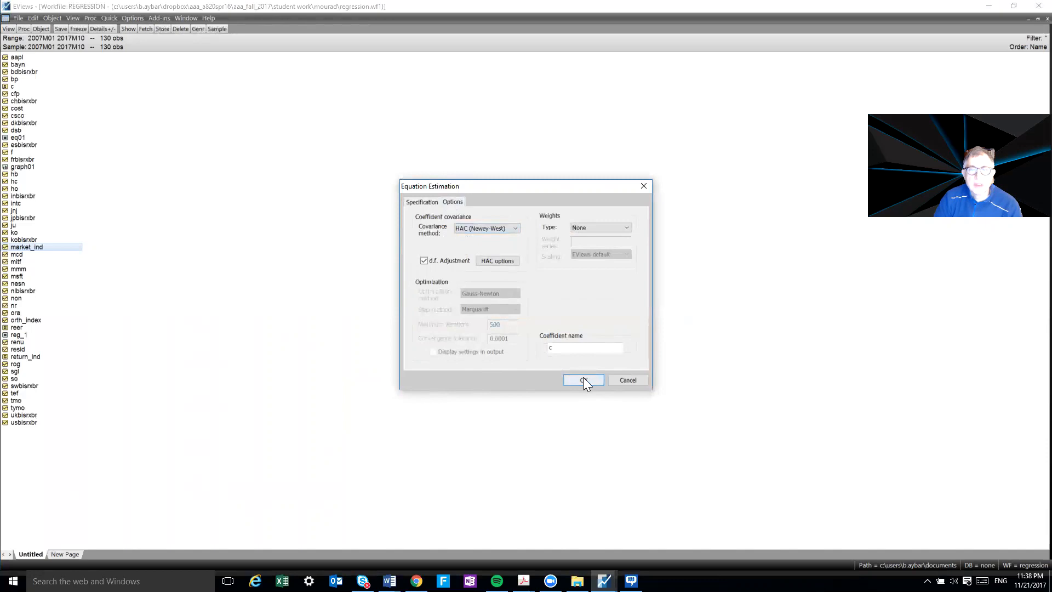
left_click(583, 379)
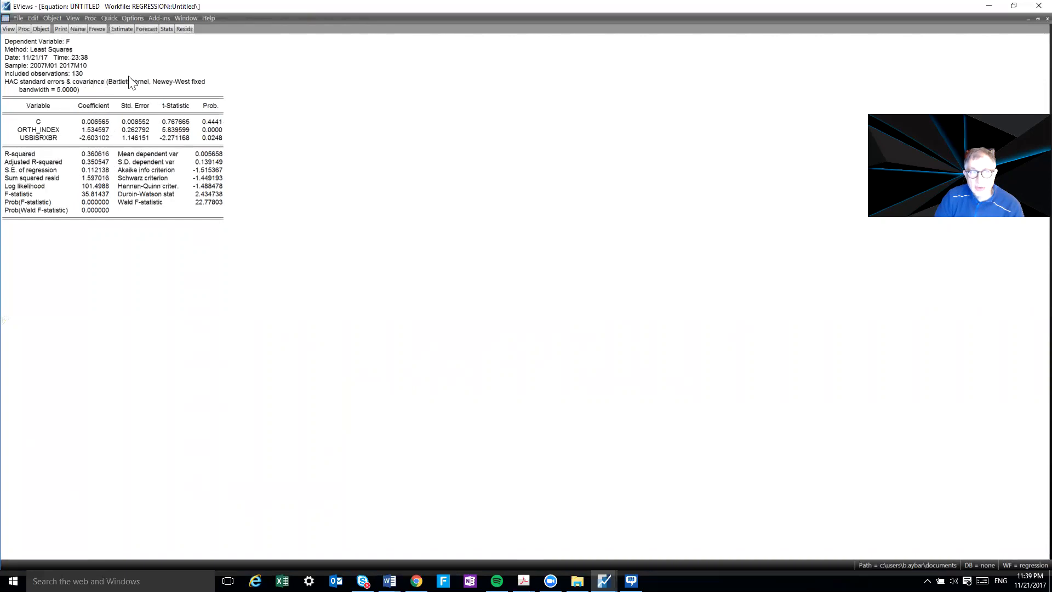
- Copy the USBISRXBR row of the regression output, from variable name to probability, as text with numbers as displayed
left_click(29, 142)
key("shift+Right")
key("shift+Right")
key("shift+Right")
key("shift+Right")
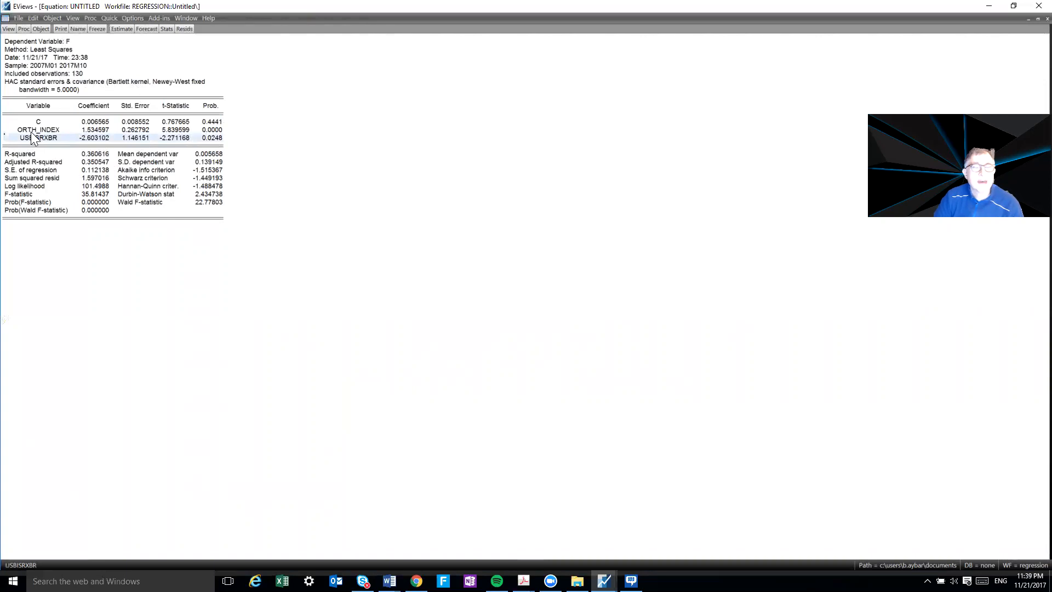
right_click(127, 136)
left_click(146, 141)
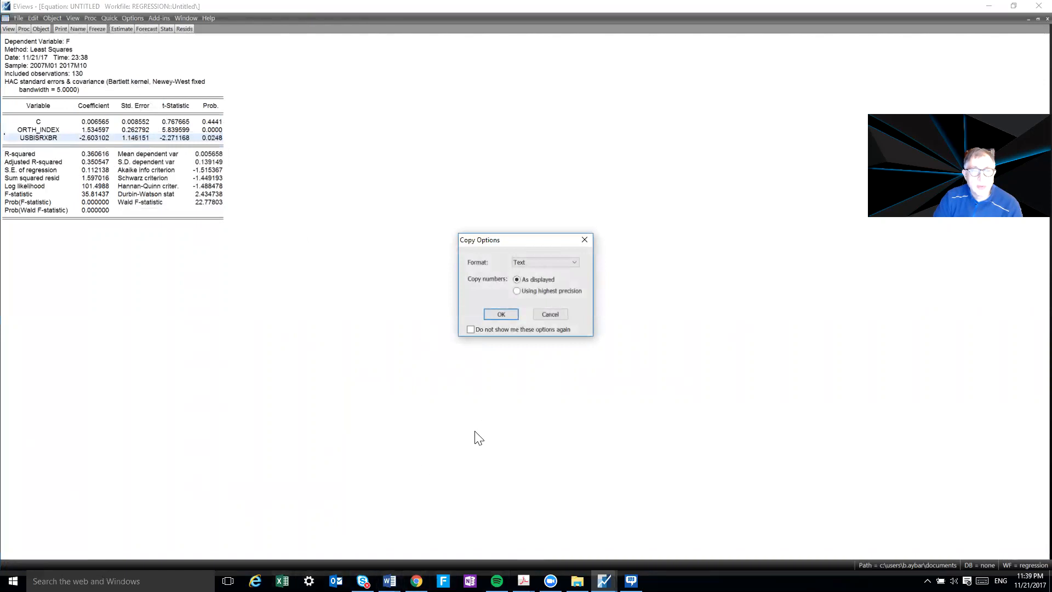
left_click(500, 314)
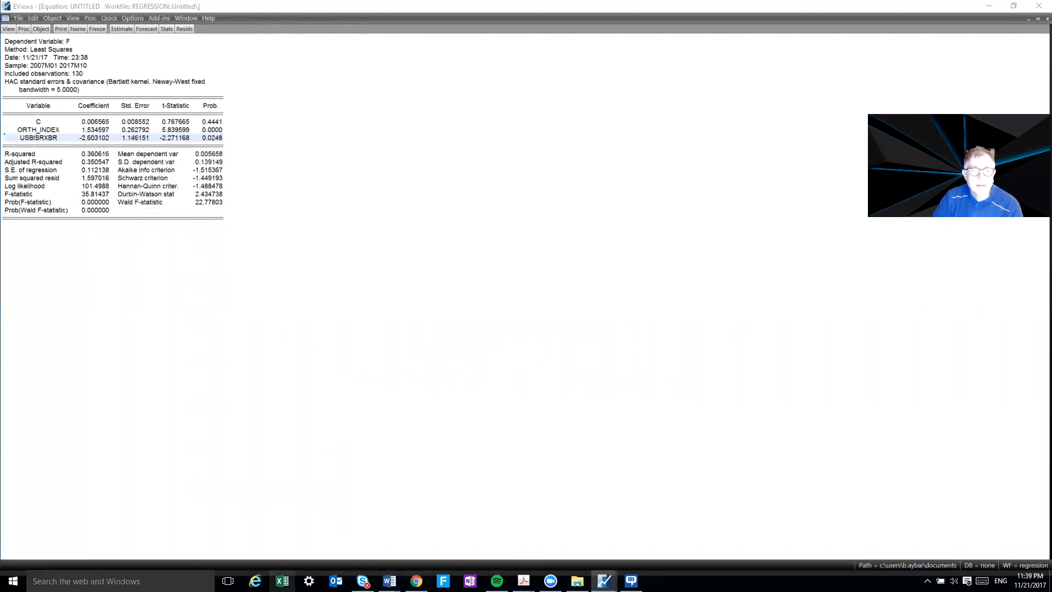
- Switch to Excel, create a blank workbook and paste the copied USBISRXBR row starting at cell B2
left_click(282, 580)
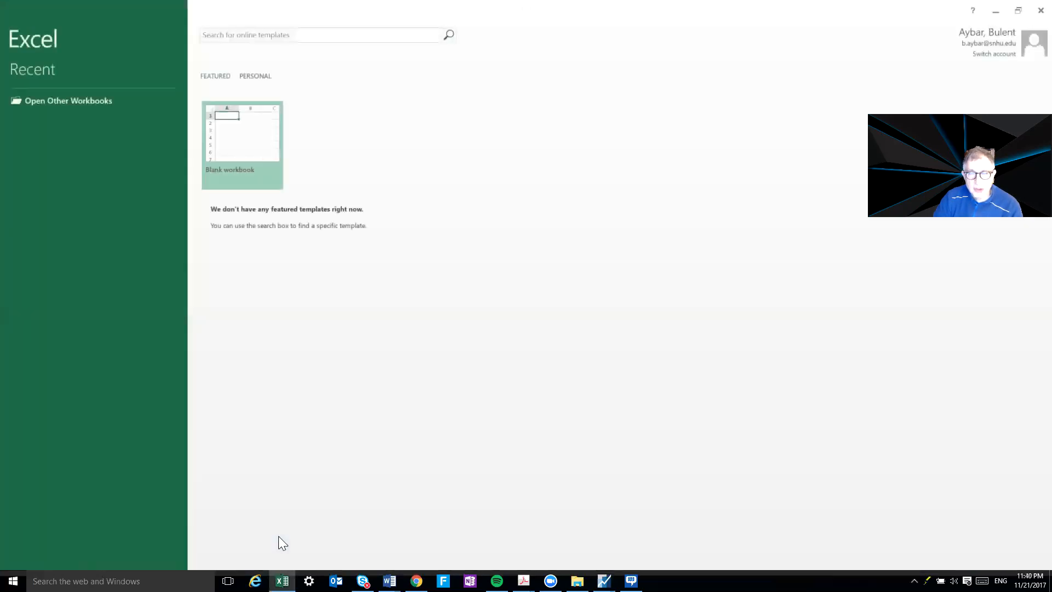
left_click(258, 116)
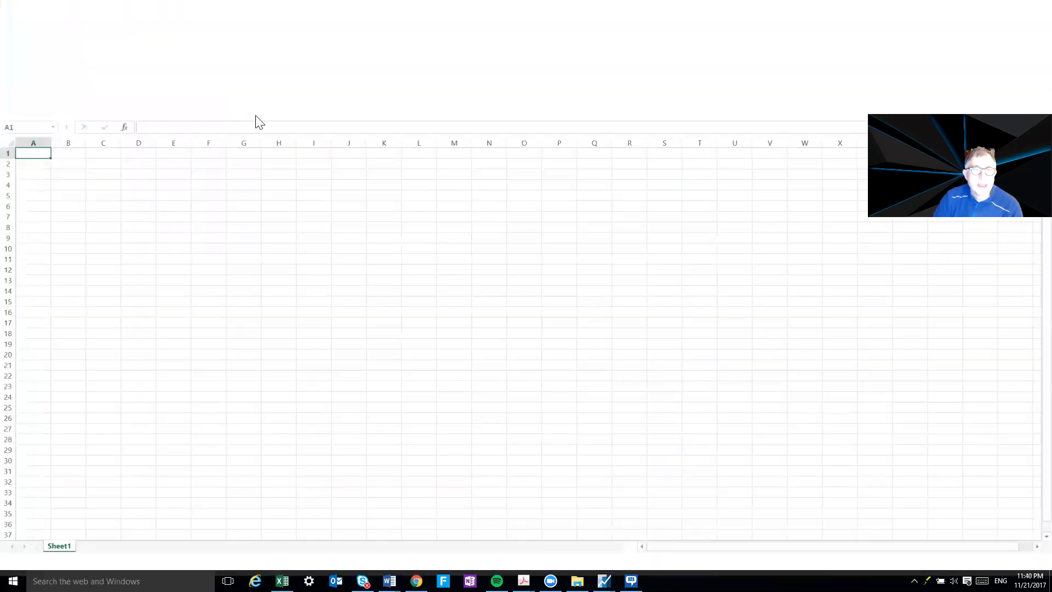
left_click(70, 163)
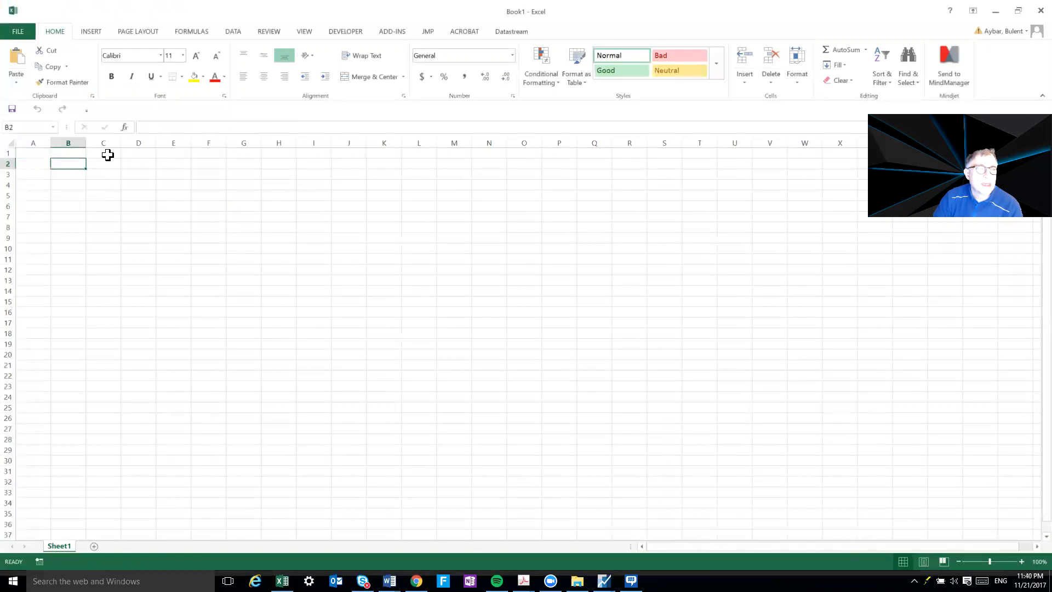
left_click(16, 57)
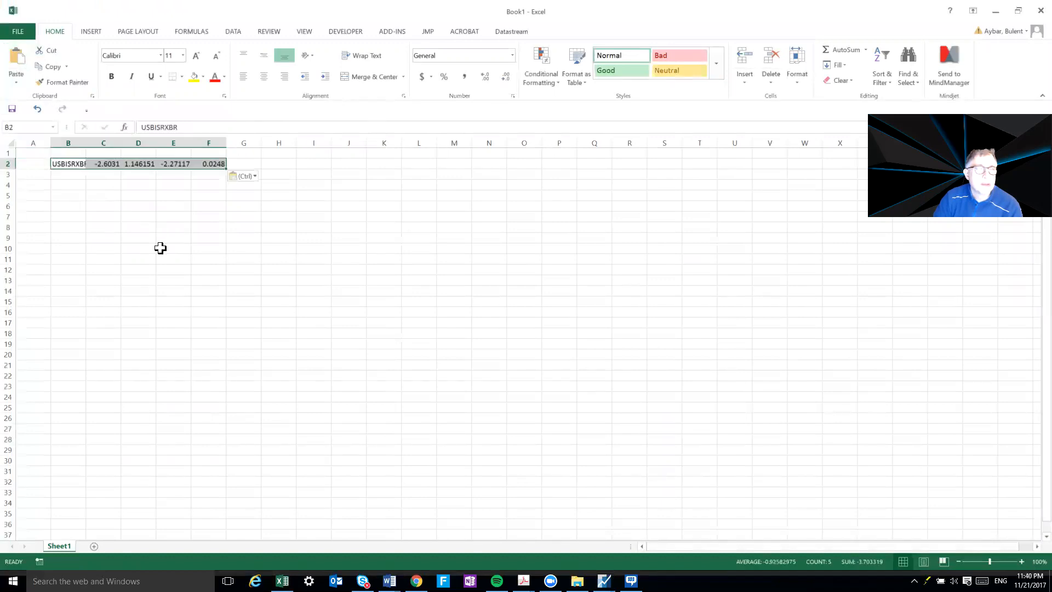
left_click(109, 241)
- Label the pasted regression row FORD in cell A2
left_click(35, 163)
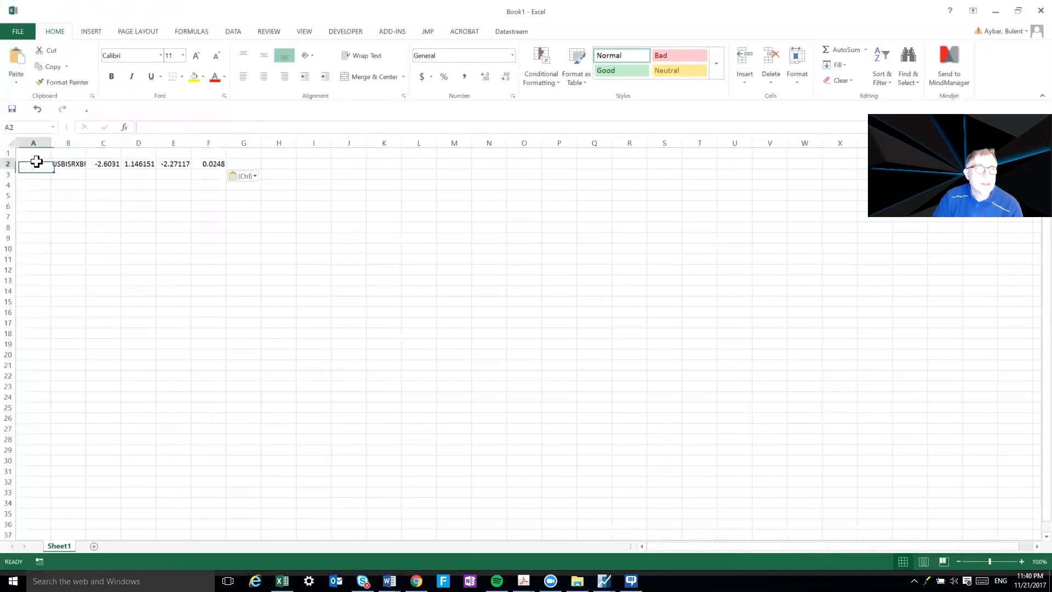
type("FORD")
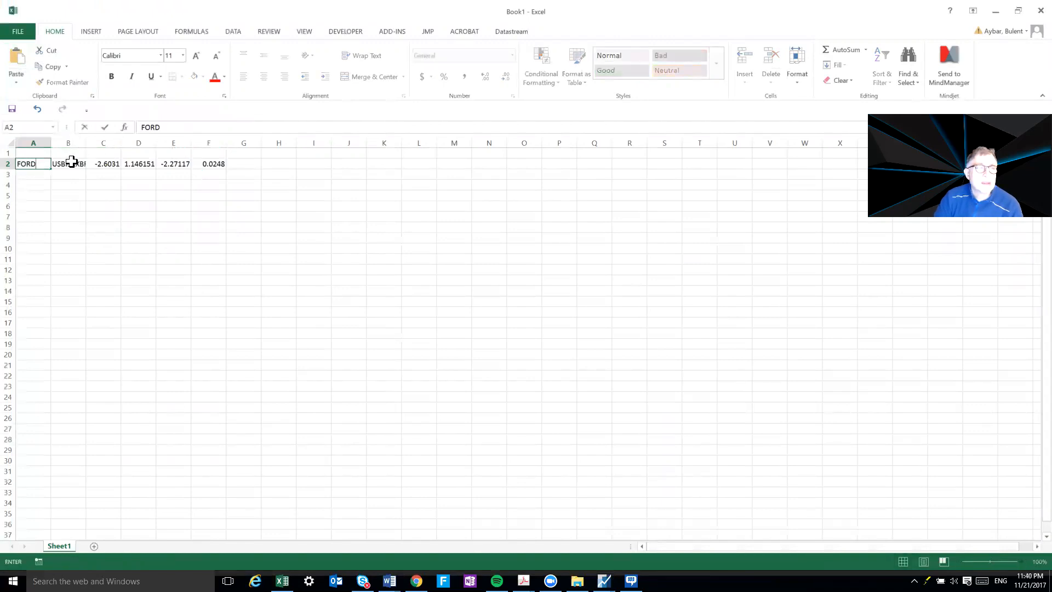
left_click(73, 162)
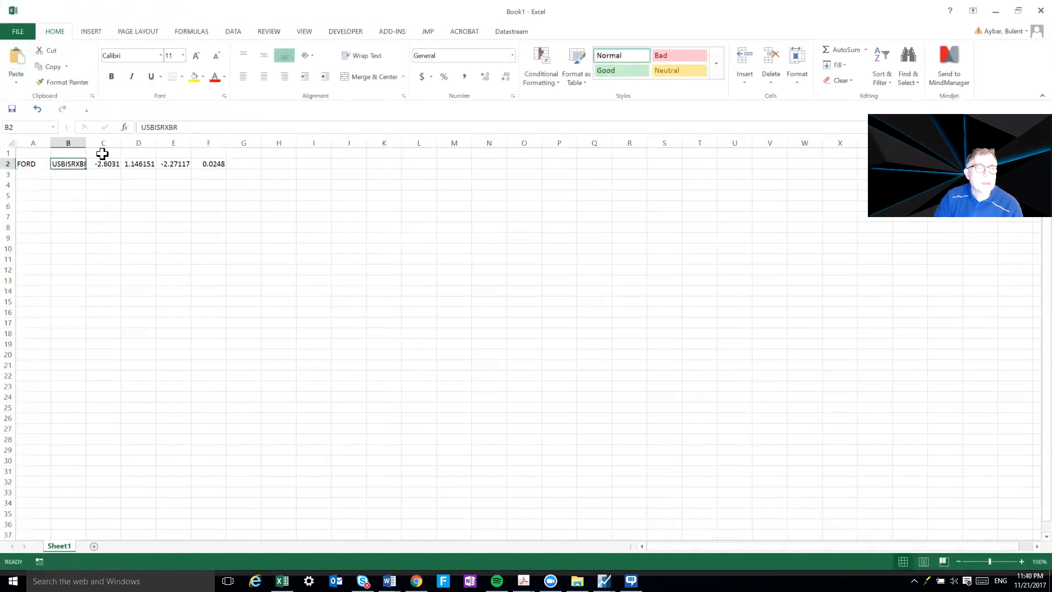
- Enter the column heading Exposure Coeff in cell C1
left_click(101, 153)
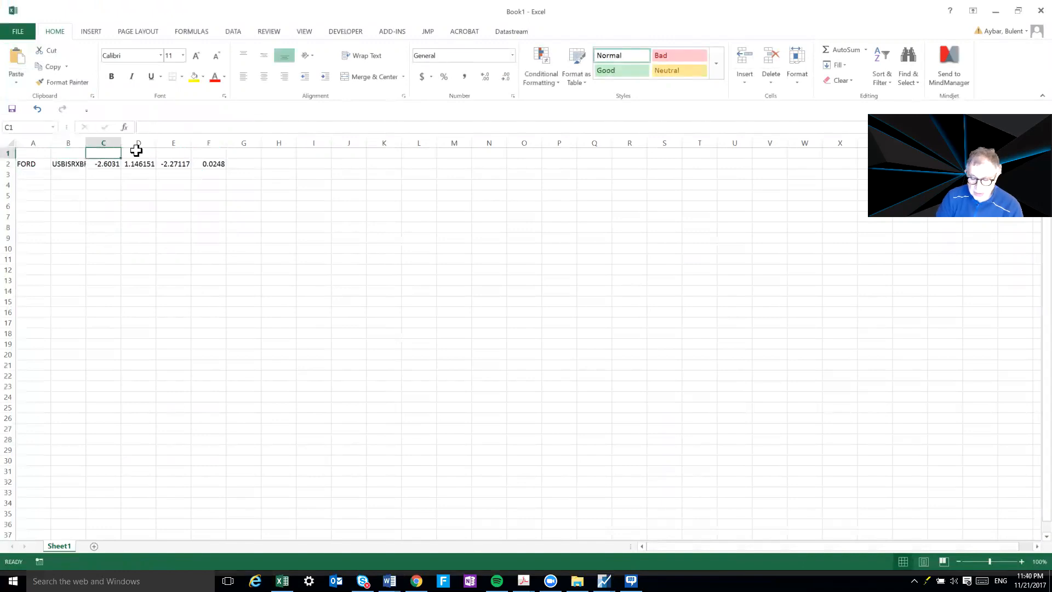
type("Exposyre")
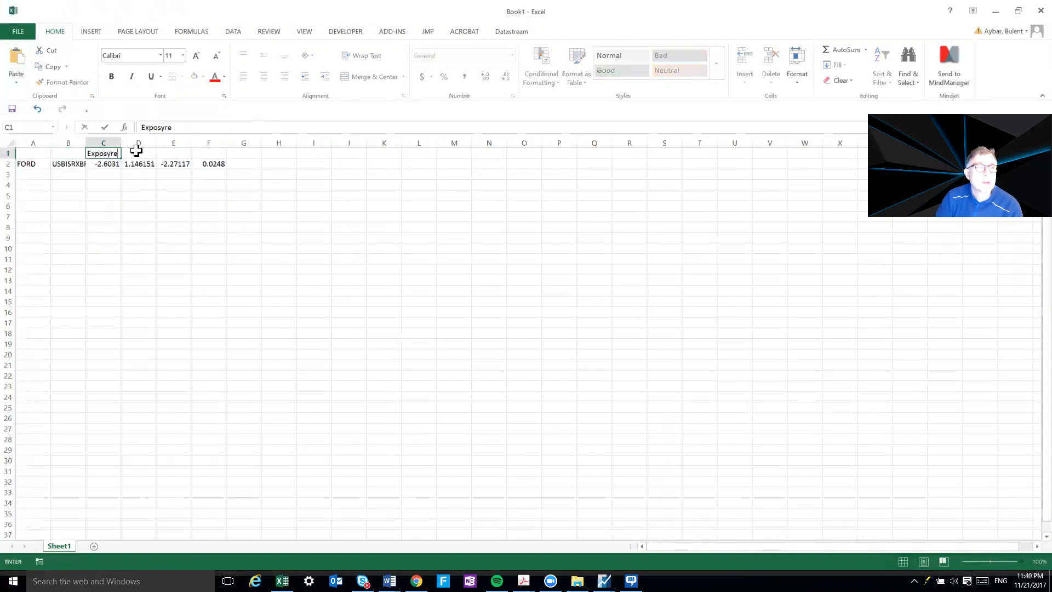
key("BackSpace")
key("BackSpace")
key("BackSpace")
type("ure O")
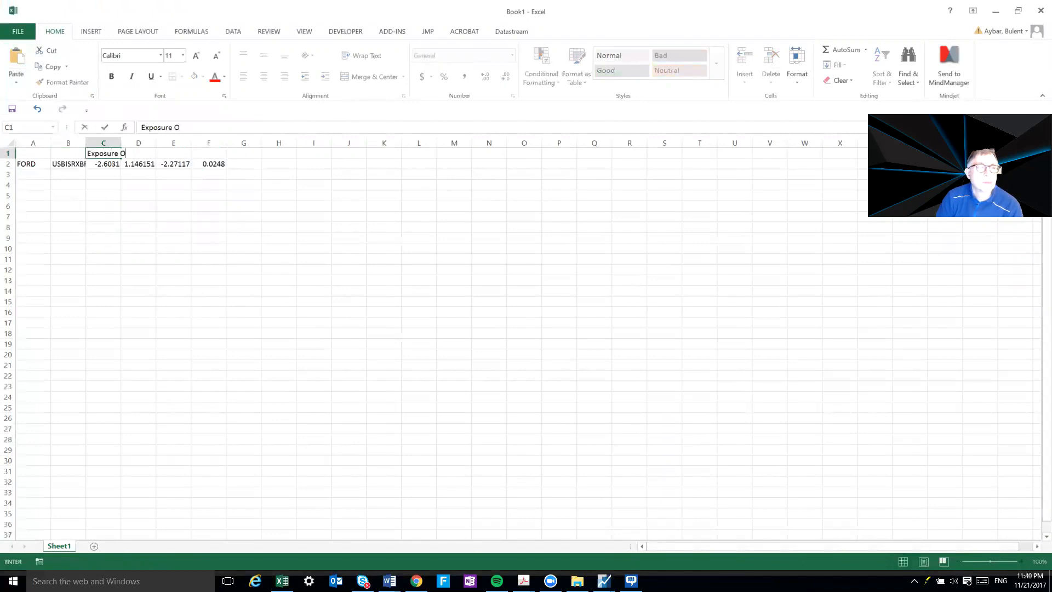
key("BackSpace")
type("Coeff")
left_click(133, 237)
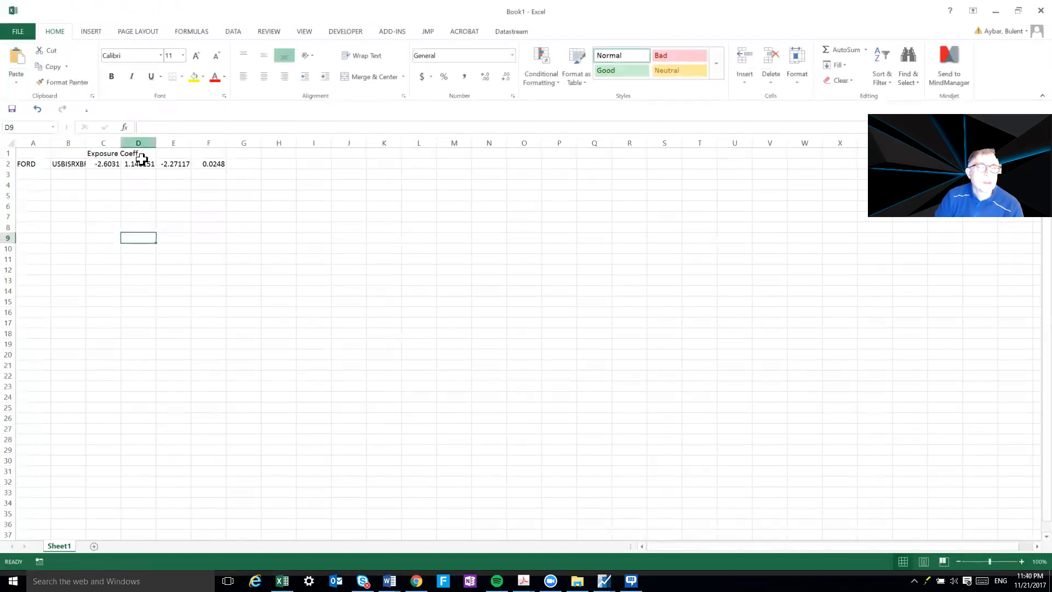
- Check the column headings of the equation output in EViews, and enter the headings STDERR, T-STAT and P-Value in Excel cells D1 to F1
left_click(144, 153)
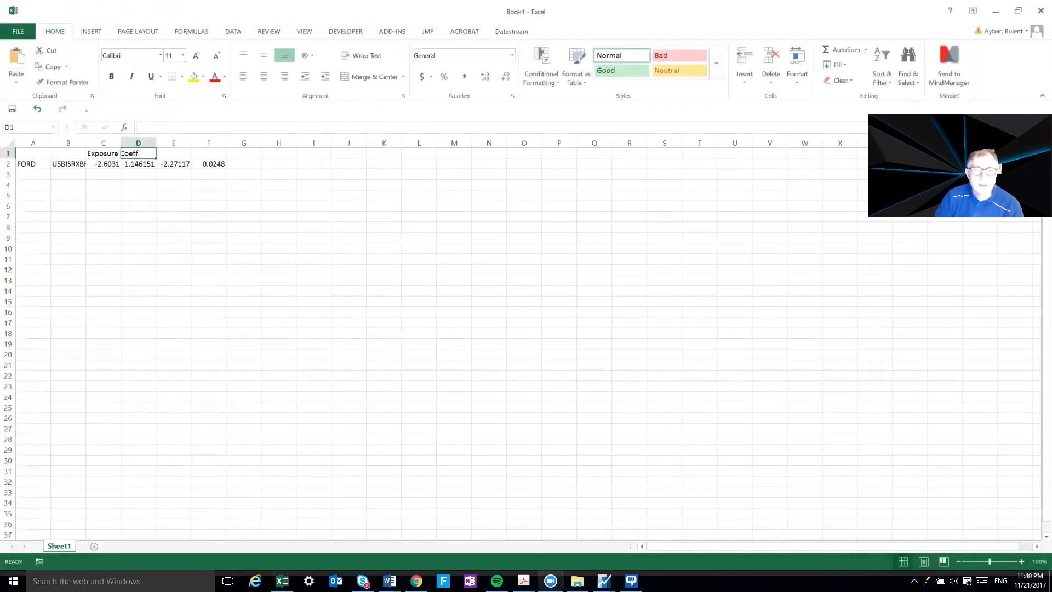
left_click(603, 580)
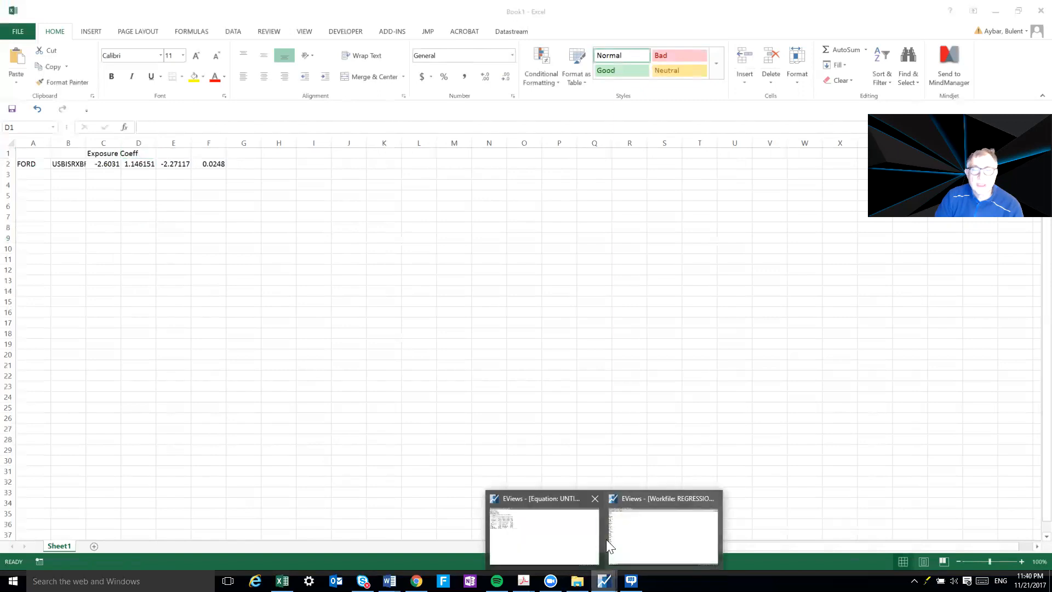
left_click(529, 534)
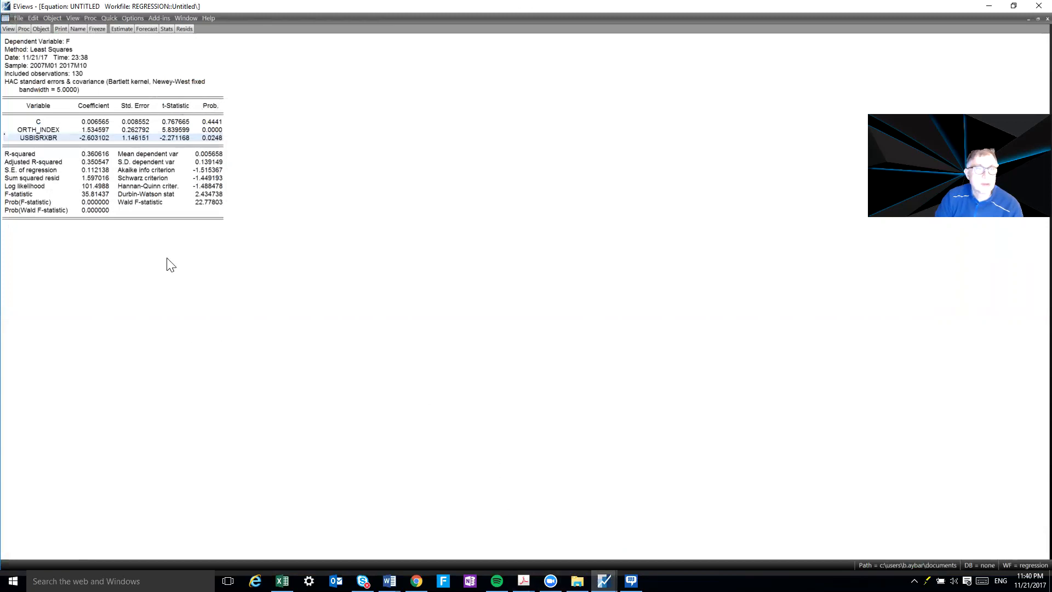
left_click(98, 104)
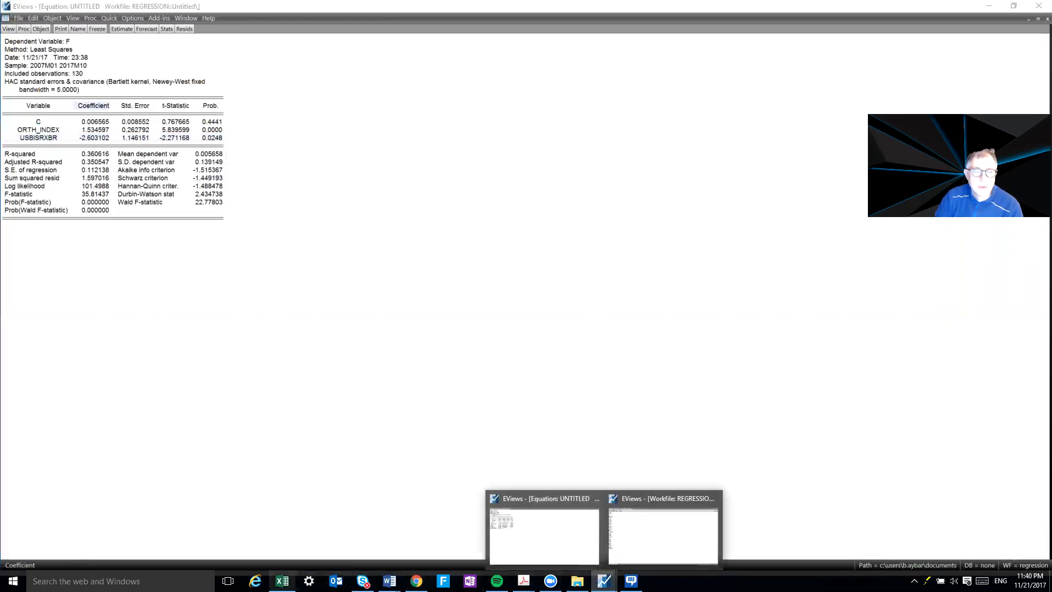
left_click(282, 581)
left_click(140, 155)
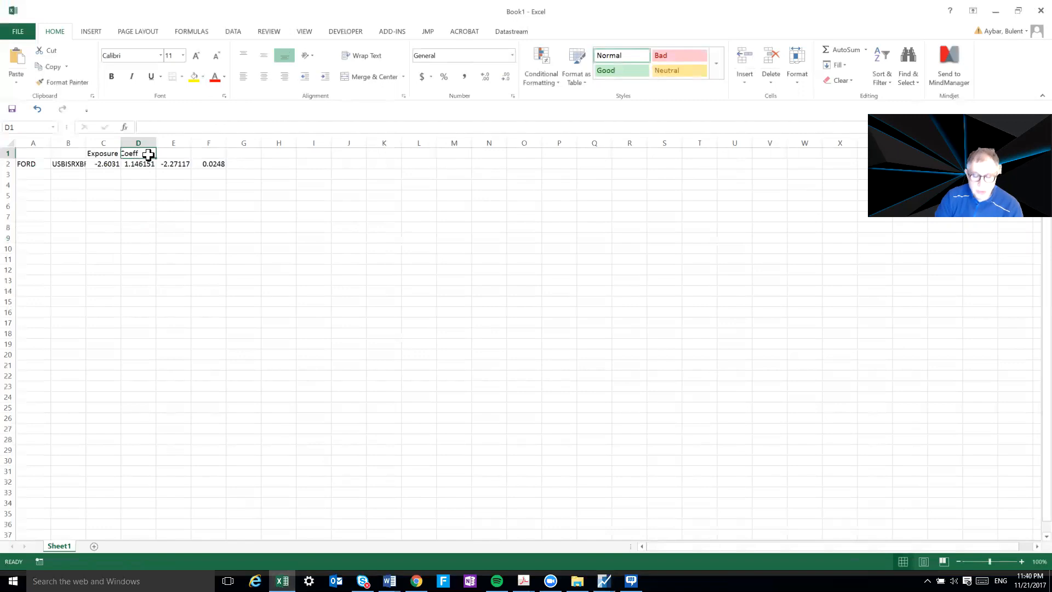
type("STDERR")
left_click(170, 154)
type("T-STAT")
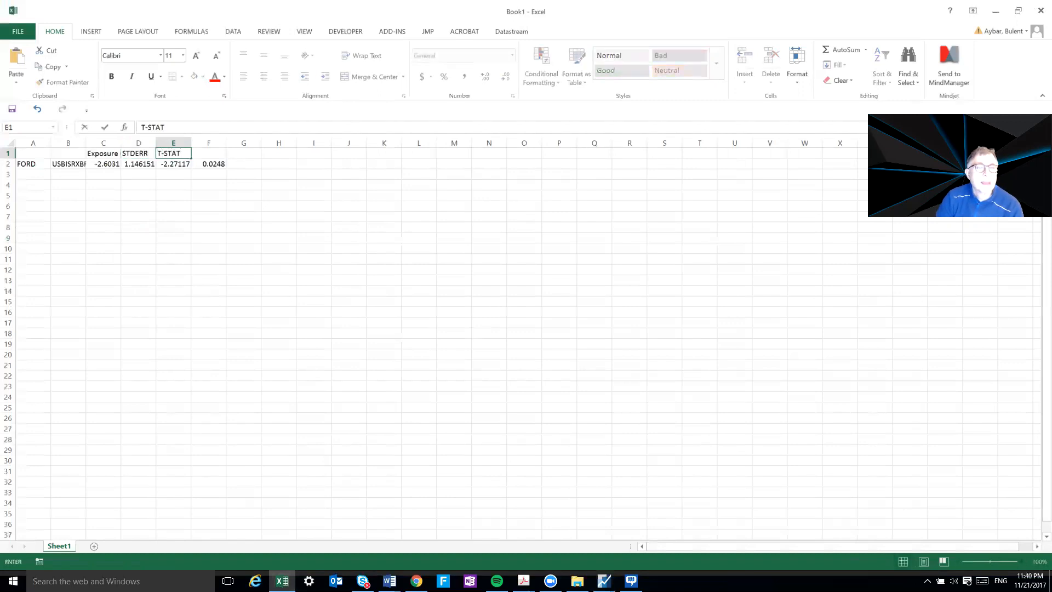
left_click(211, 153)
type("P")
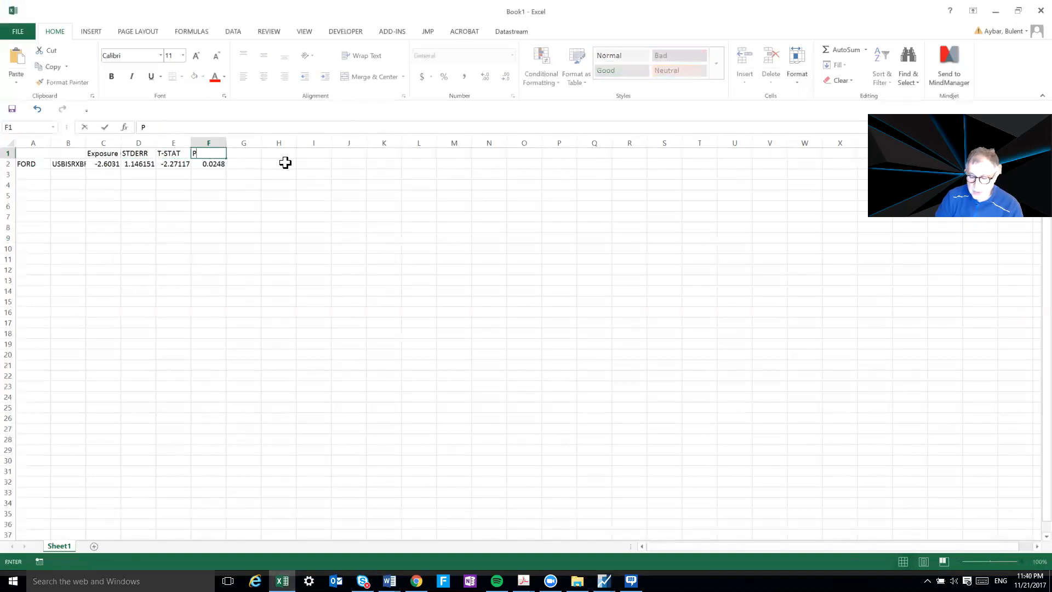
type("-Value")
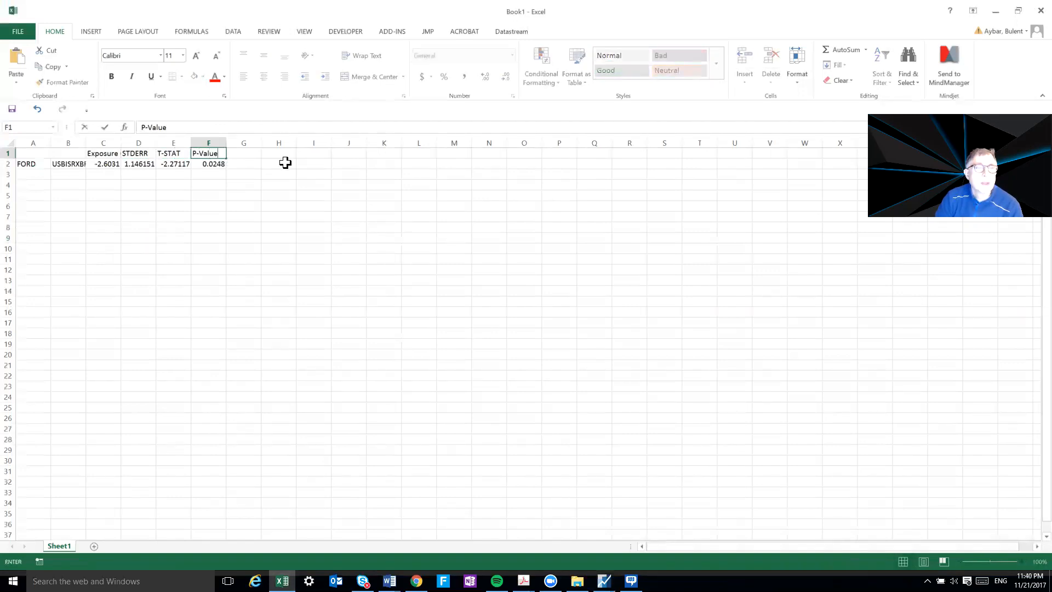
- Switch to EViews, name the untitled equation for dependent variable F as FORD and return to the workfile
left_click(172, 312)
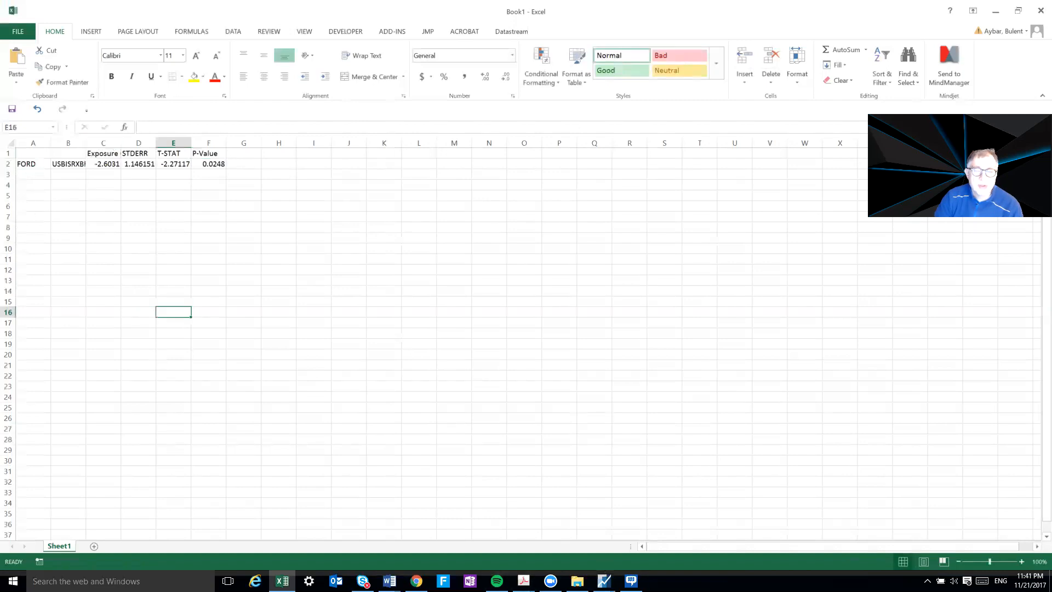
mouse_move(604, 579)
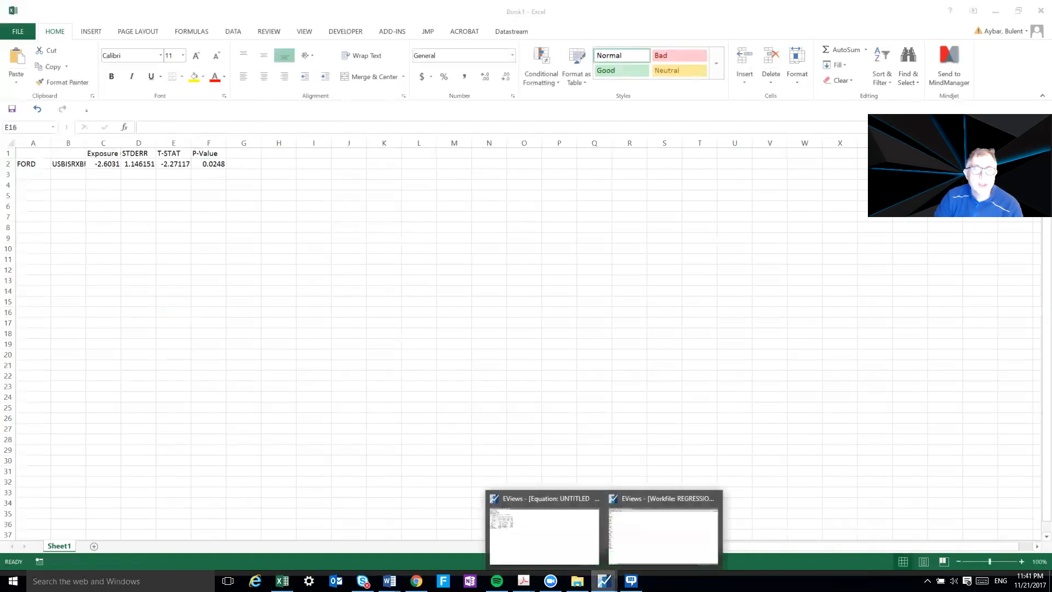
left_click(540, 556)
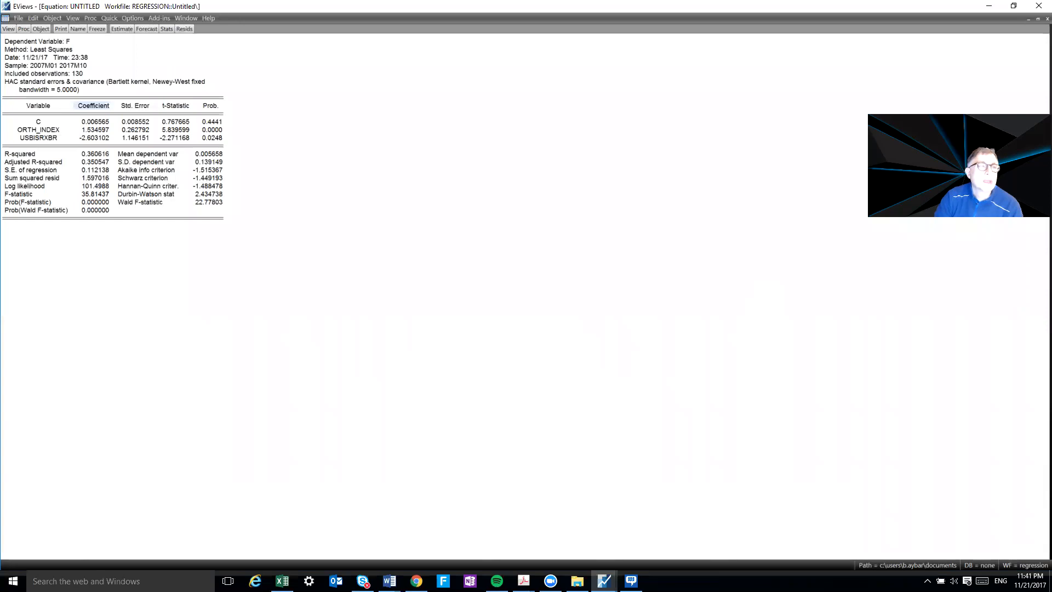
left_click(78, 28)
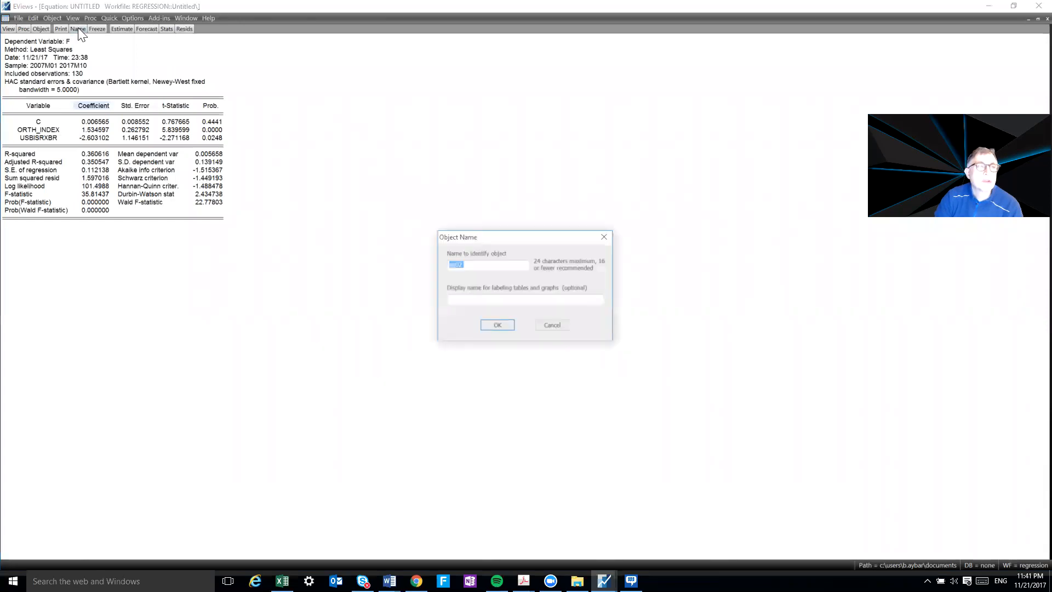
type("FORD")
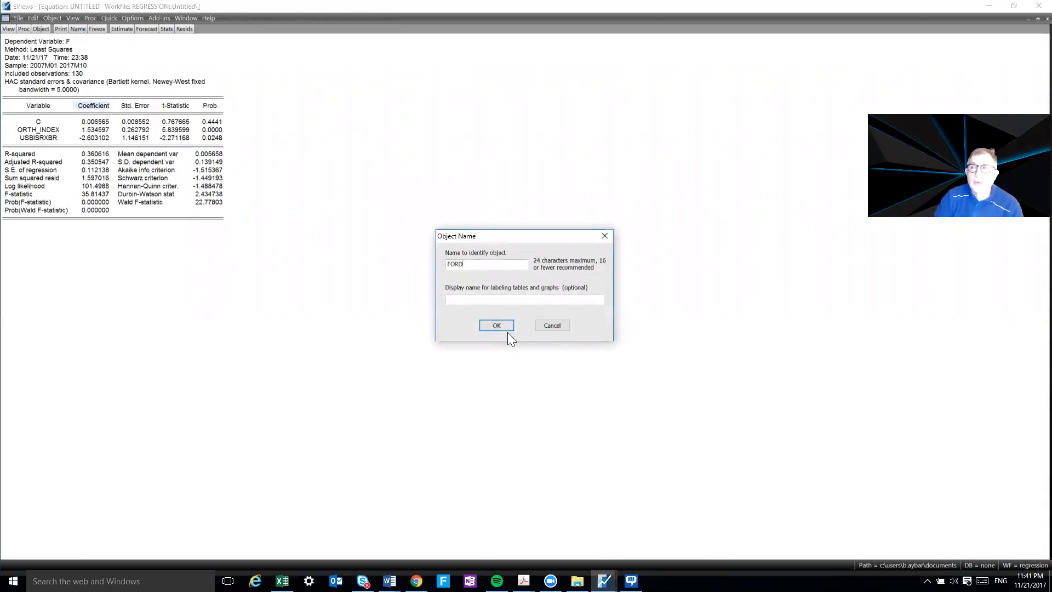
left_click(507, 332)
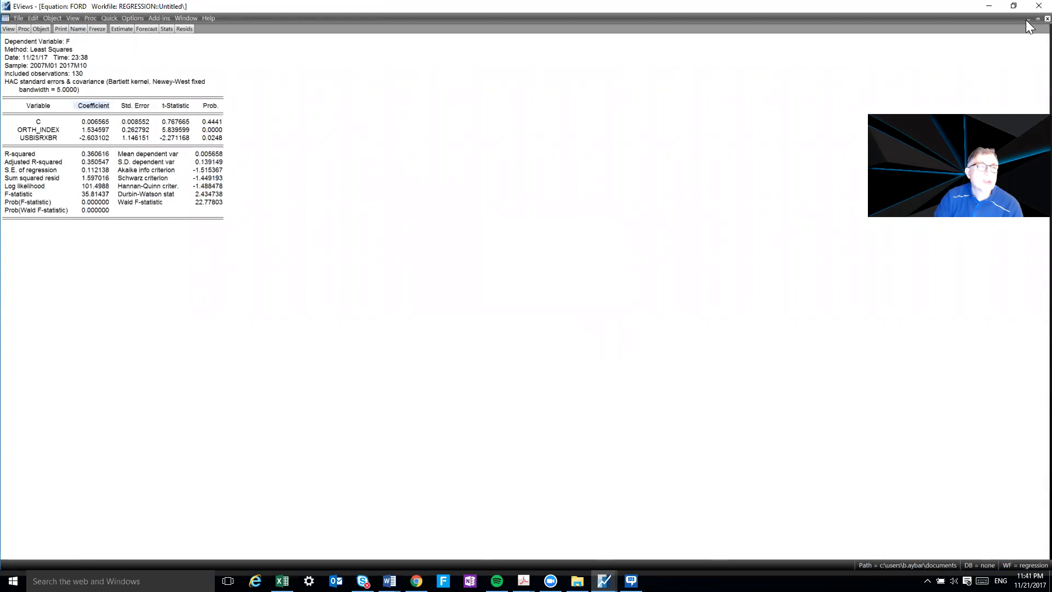
left_click(1026, 20)
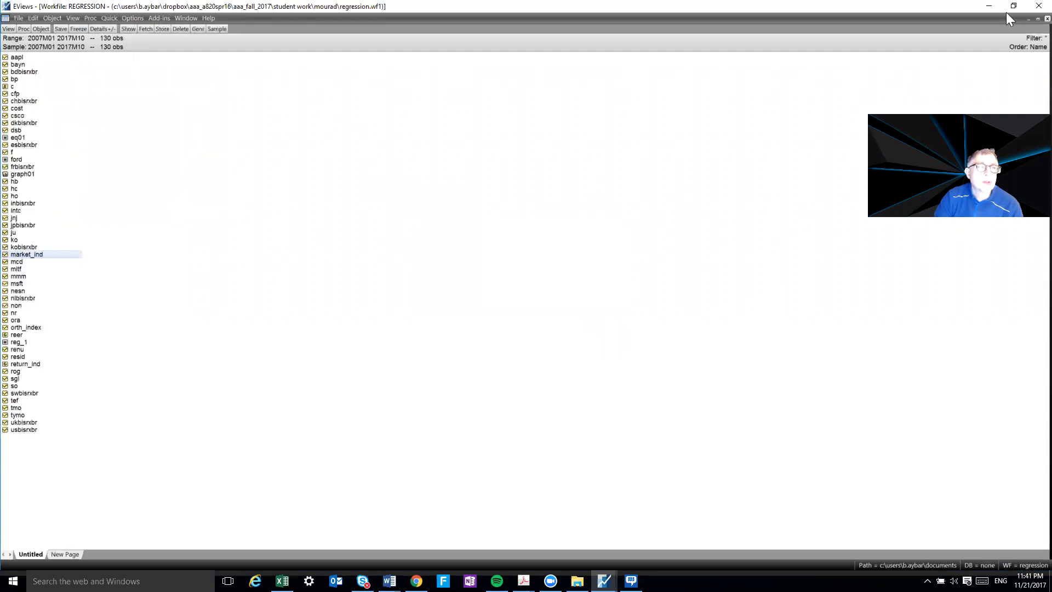
- Create a new equation object with the specification aapl c orth_index usbisrxbr
left_click(98, 19)
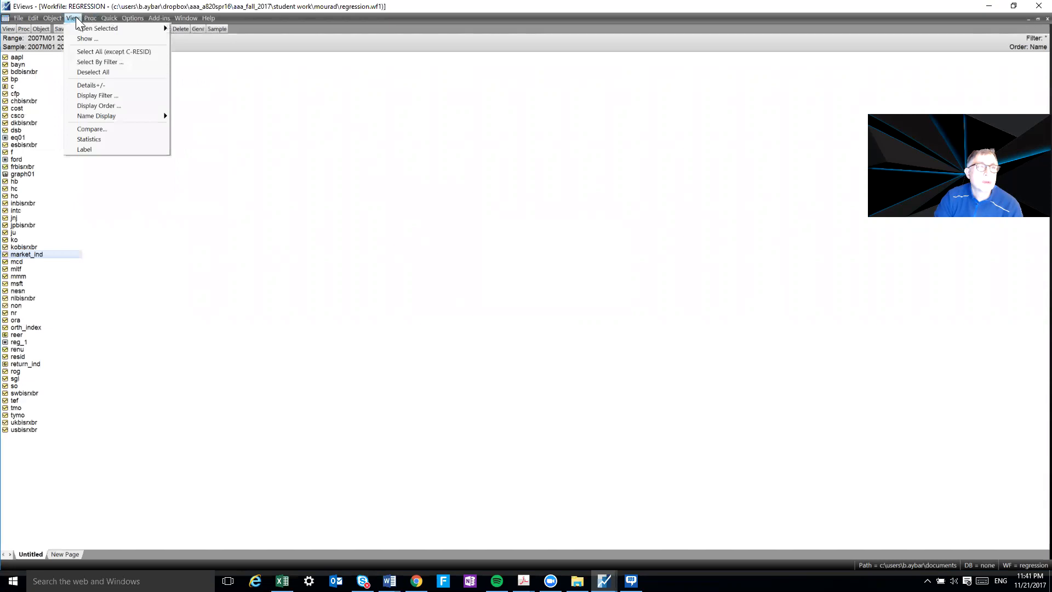
left_click(59, 30)
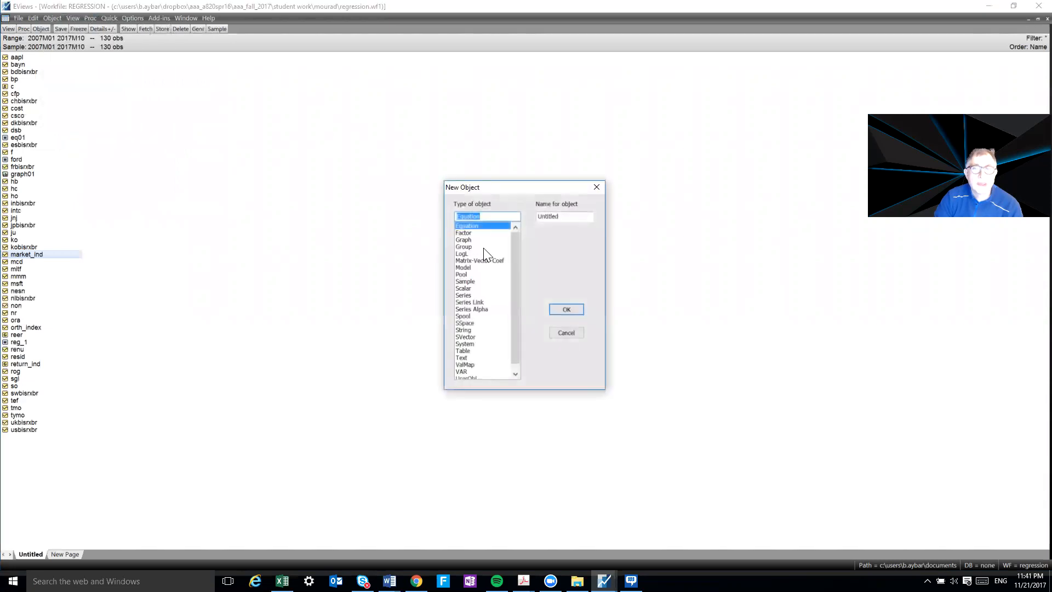
left_click(564, 308)
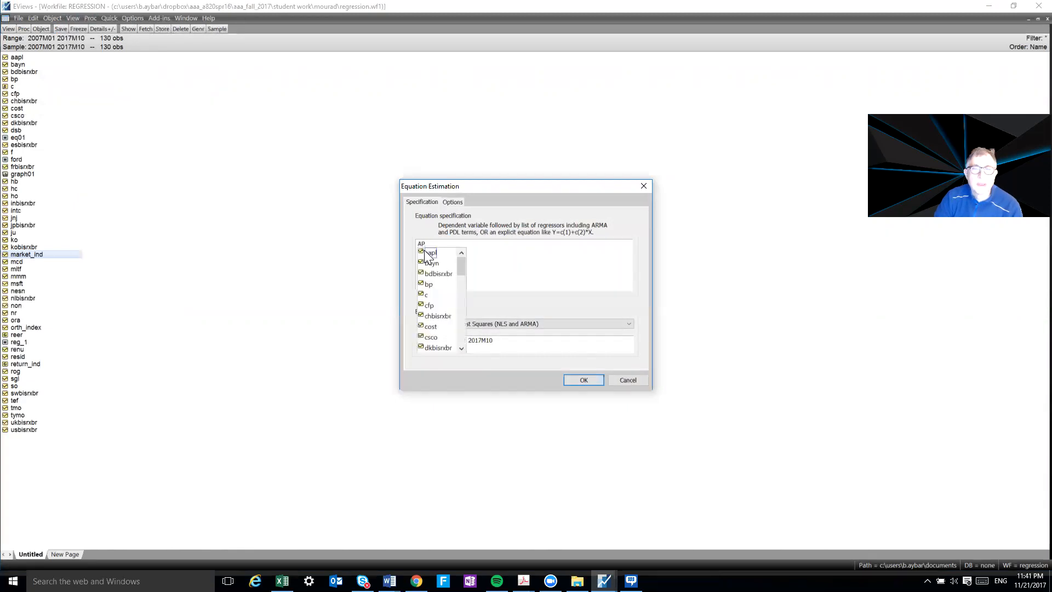
left_click(428, 254)
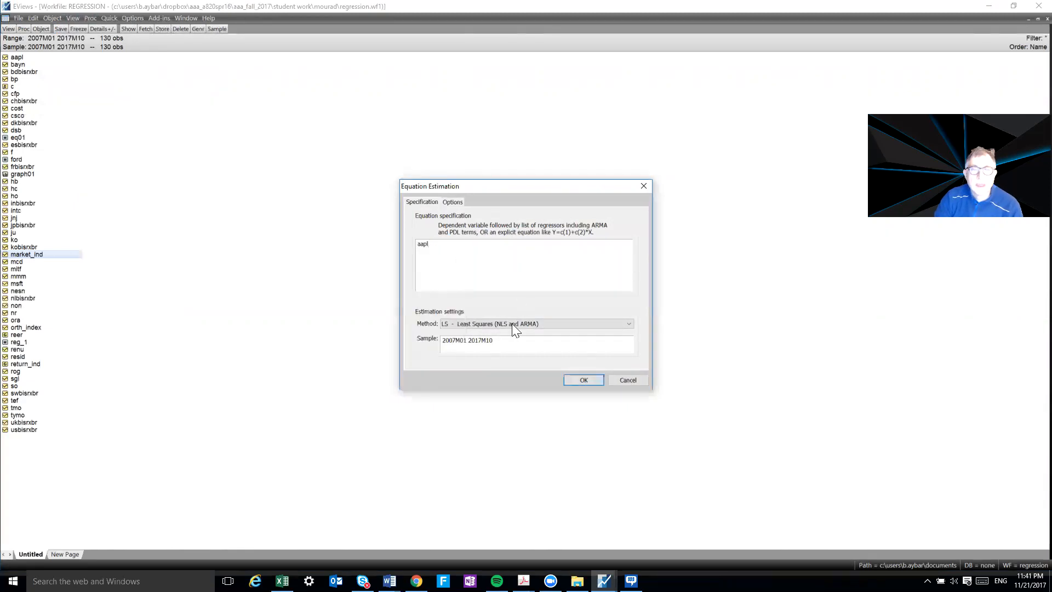
type("c")
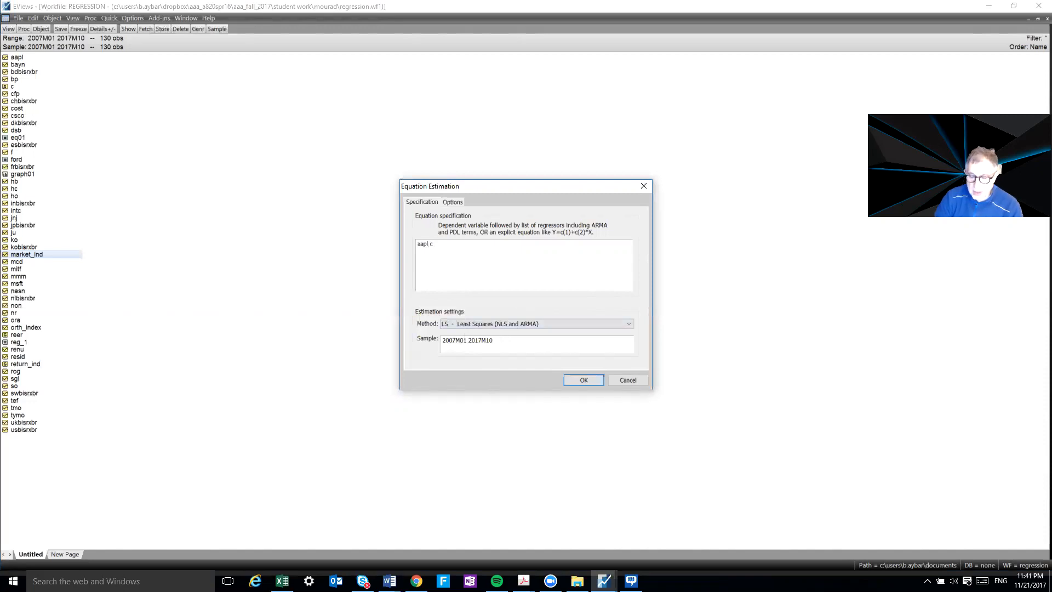
type(" orth")
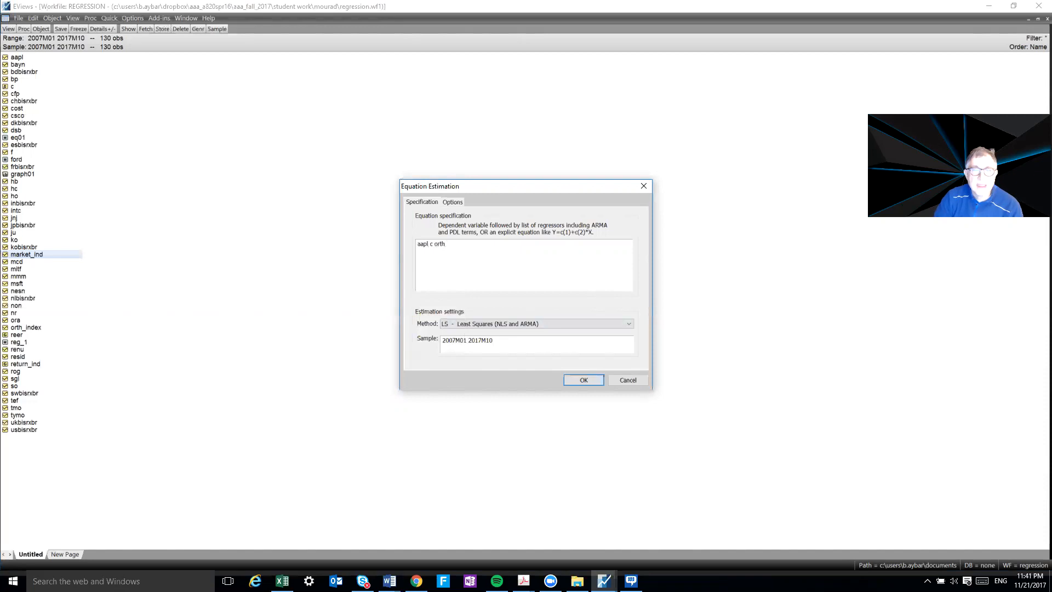
left_click(443, 296)
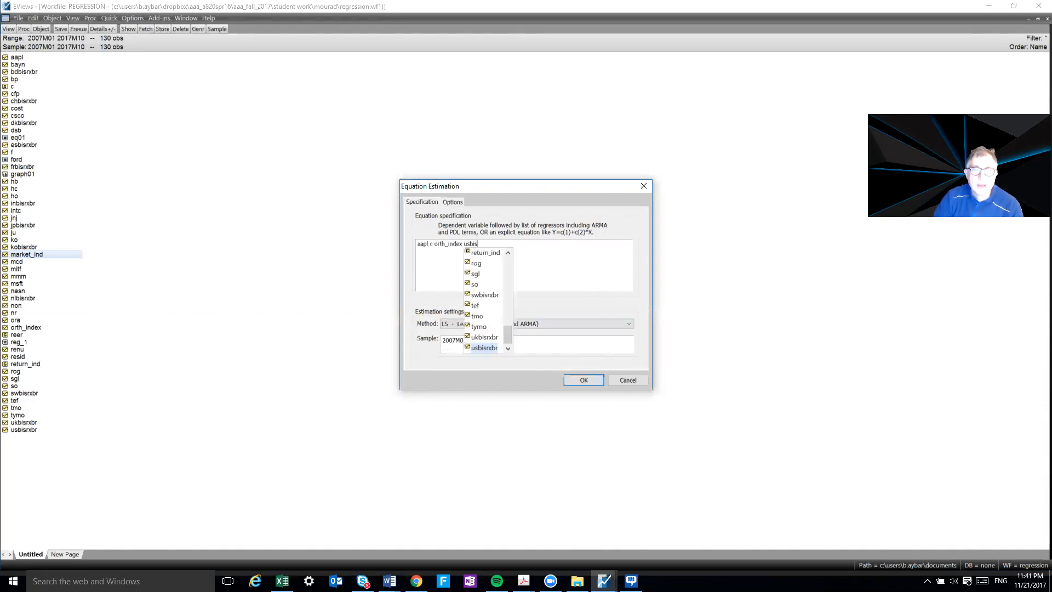
left_click(472, 348)
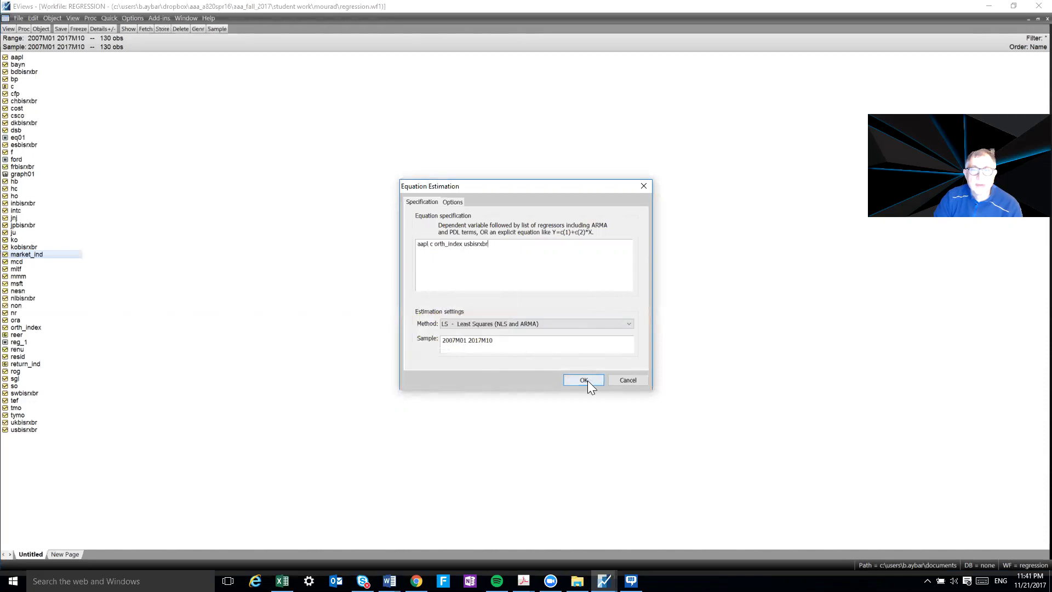
- Set the coefficient covariance method to HAC (Newey-West) and estimate the AAPL equation
left_click(452, 201)
left_click(510, 229)
left_click(496, 248)
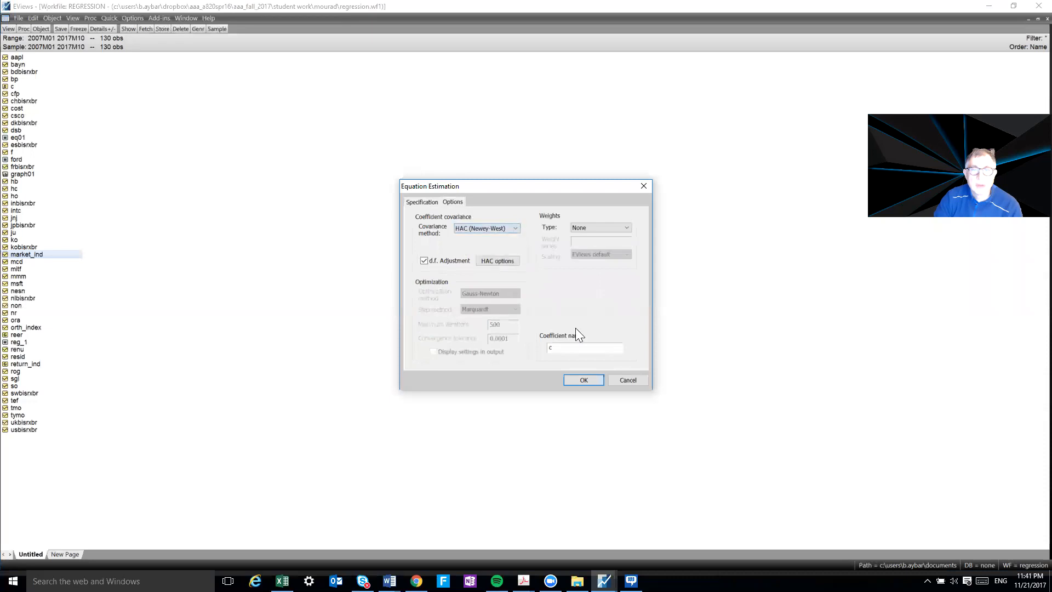
left_click(583, 380)
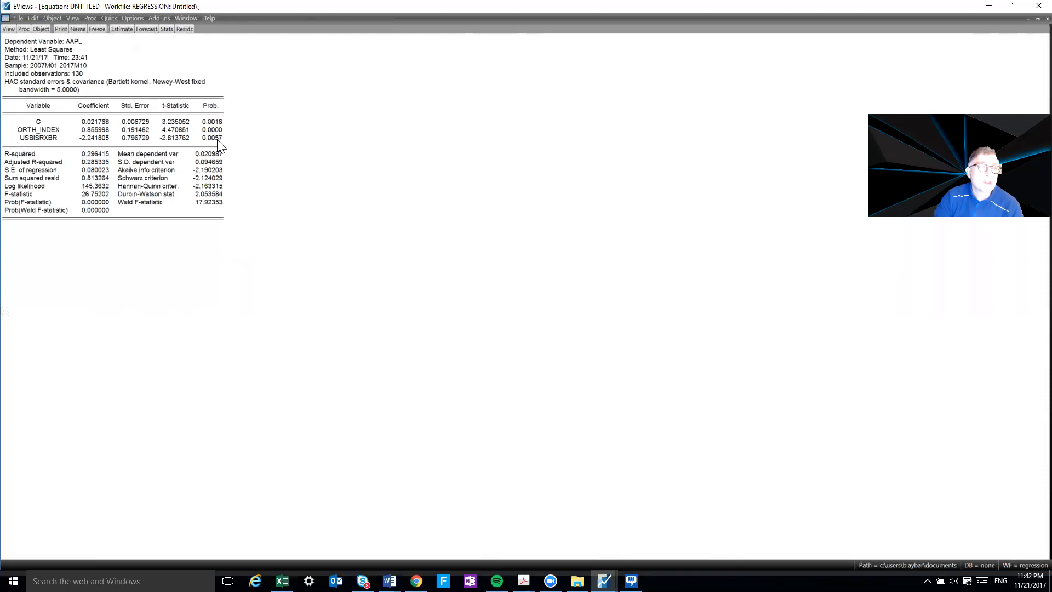
- Select the USBISRXBR row in the AAPL equation output and open the copy options for it
left_click(24, 138)
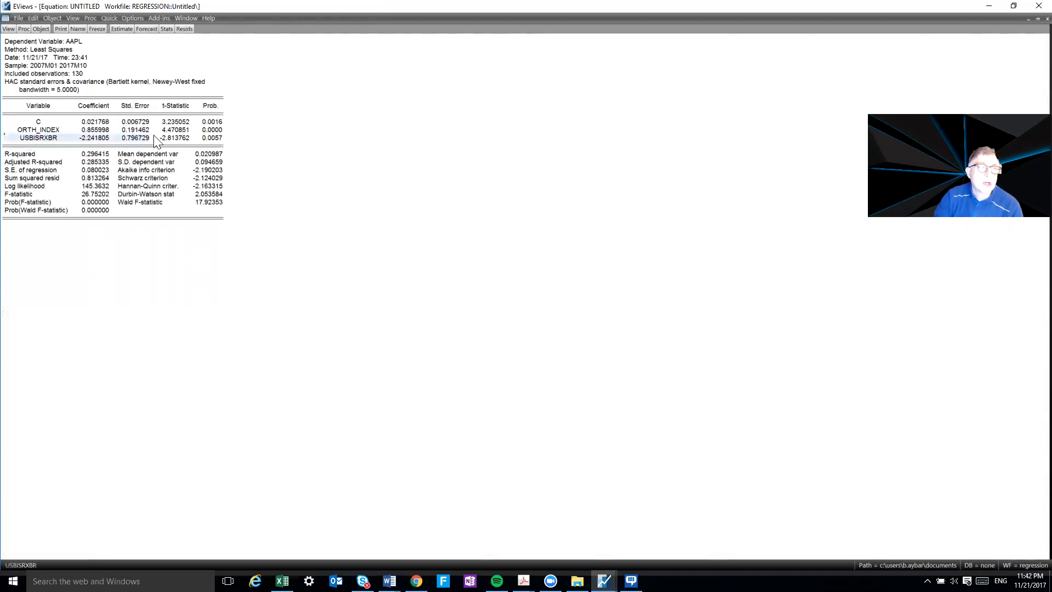
right_click(195, 138)
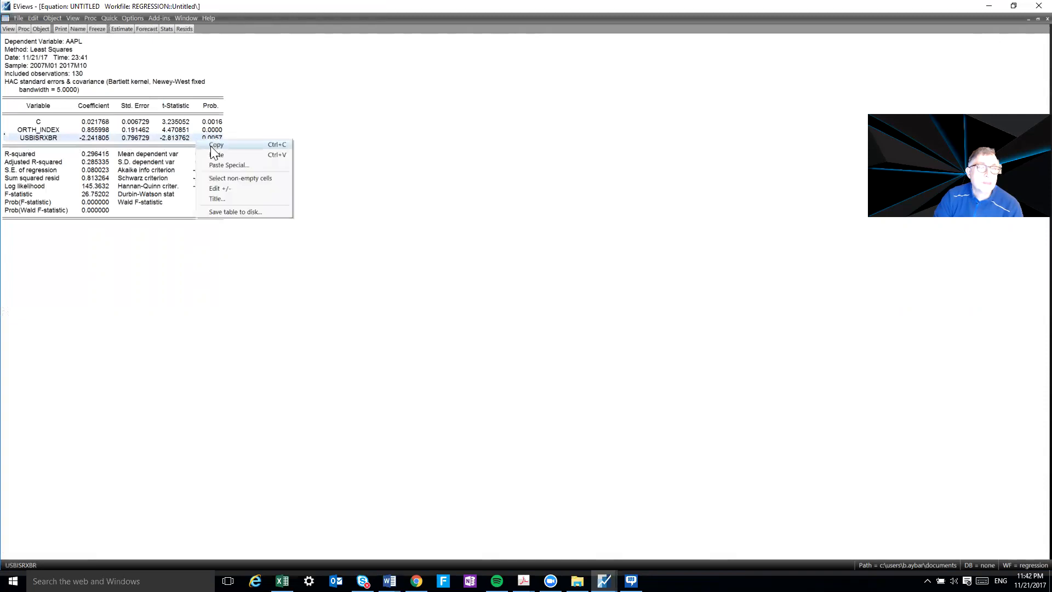
left_click(211, 145)
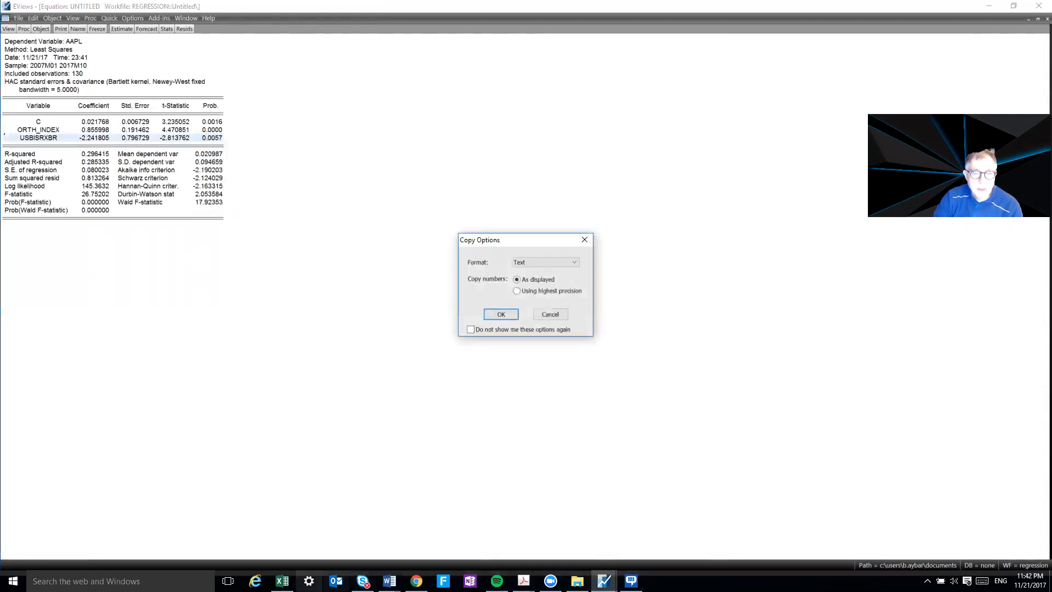
- Switch to Excel and paste the clipboard row starting at cell B3
left_click(283, 581)
left_click(71, 175)
left_click(17, 57)
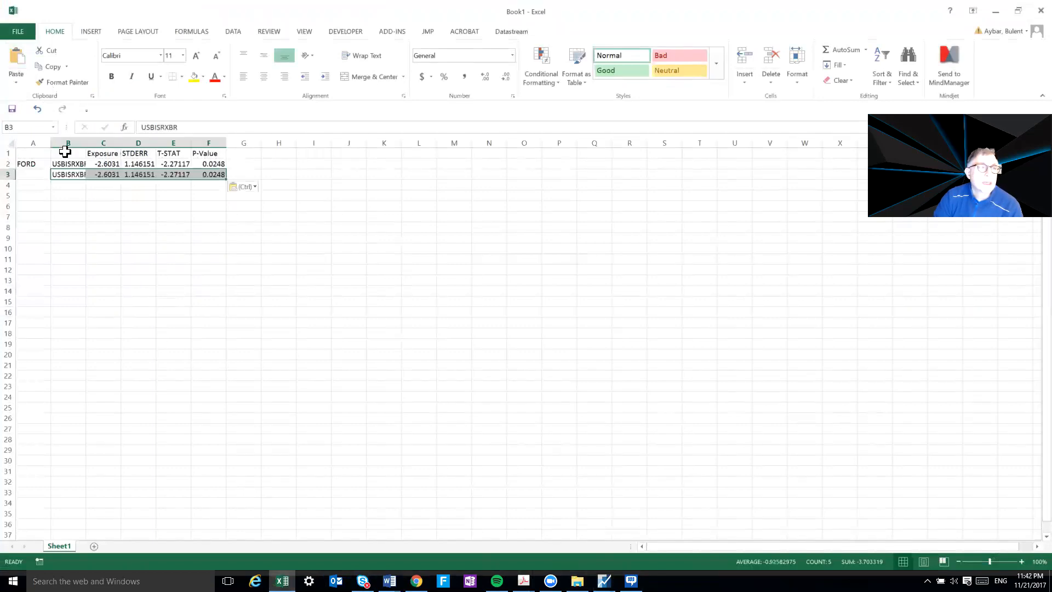
- Delete column B holding the USBISRXBR series names, and label cell A3 APPLE
left_click(69, 141)
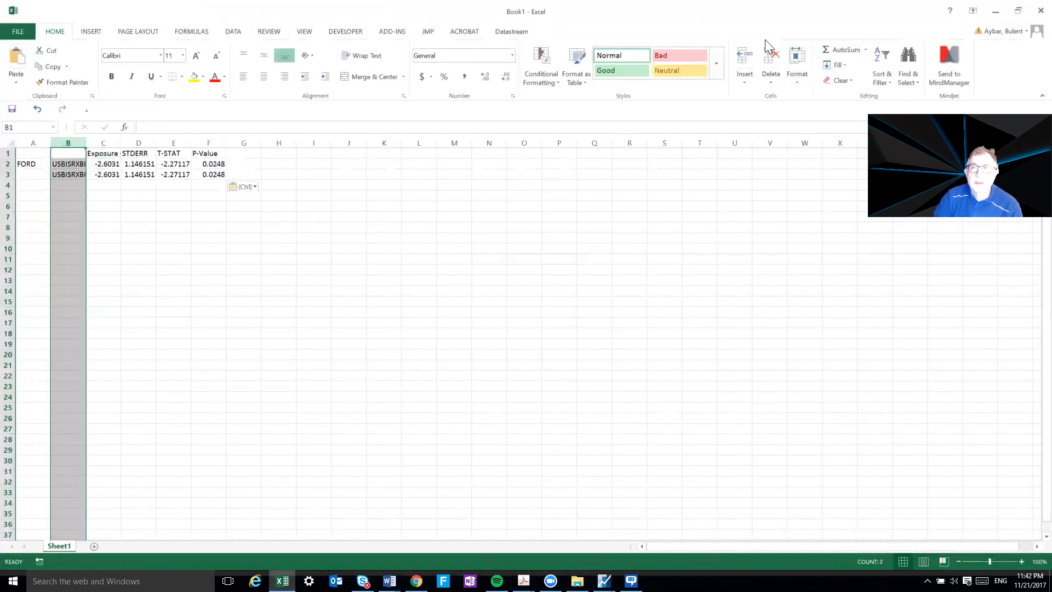
left_click(771, 56)
left_click(28, 174)
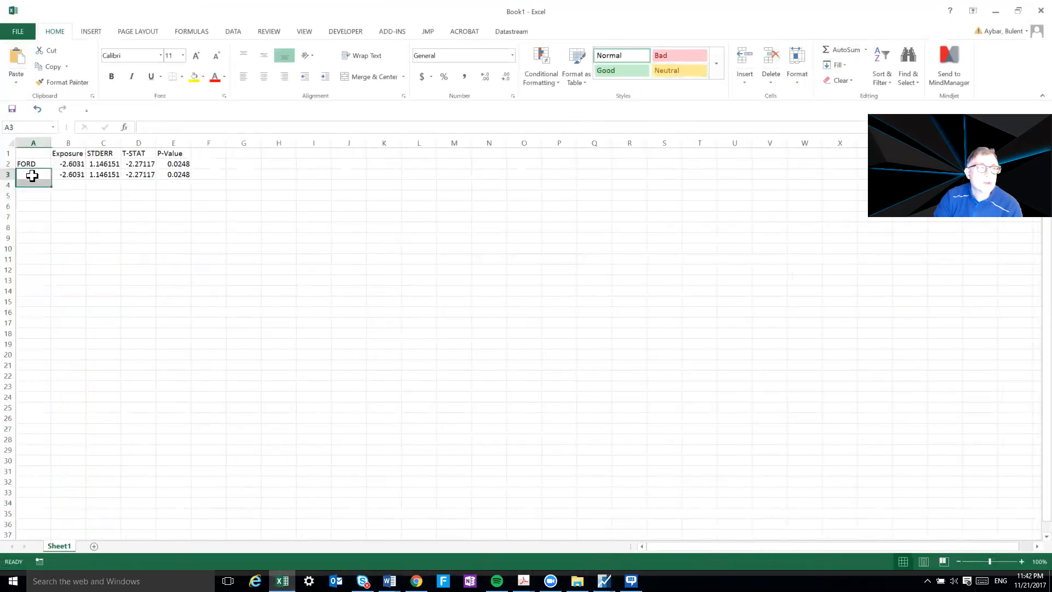
type("APPLE")
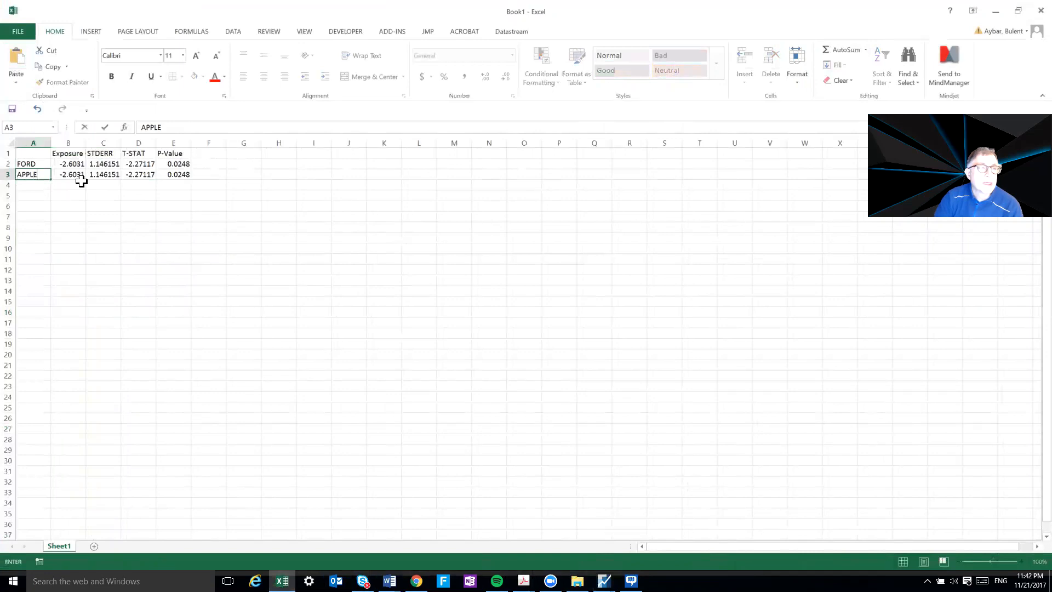
- Clear the contents of cells B3 to E3 in the APPLE row
left_click(76, 174)
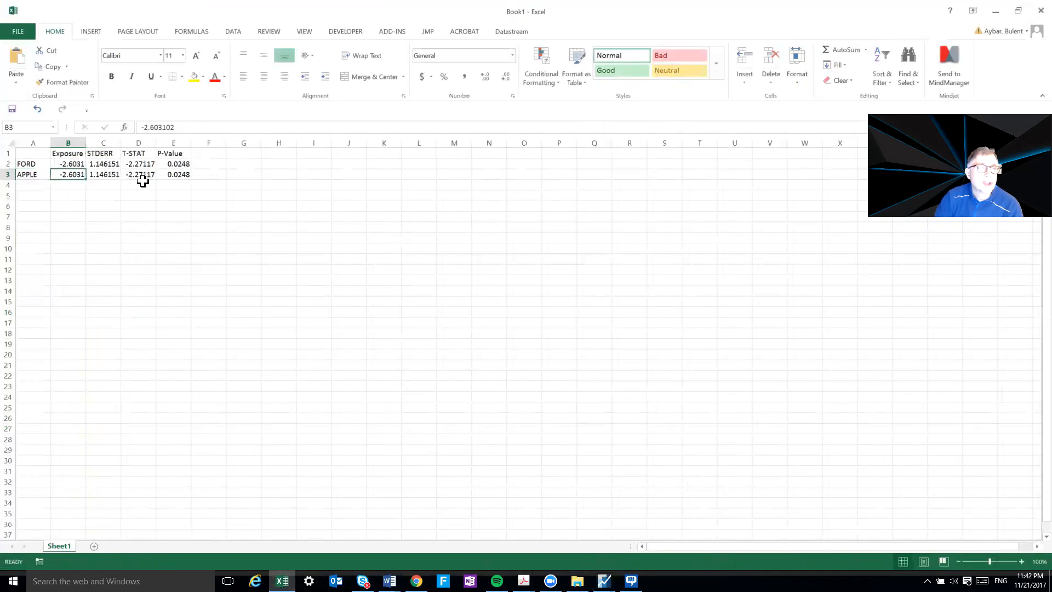
left_click(93, 174)
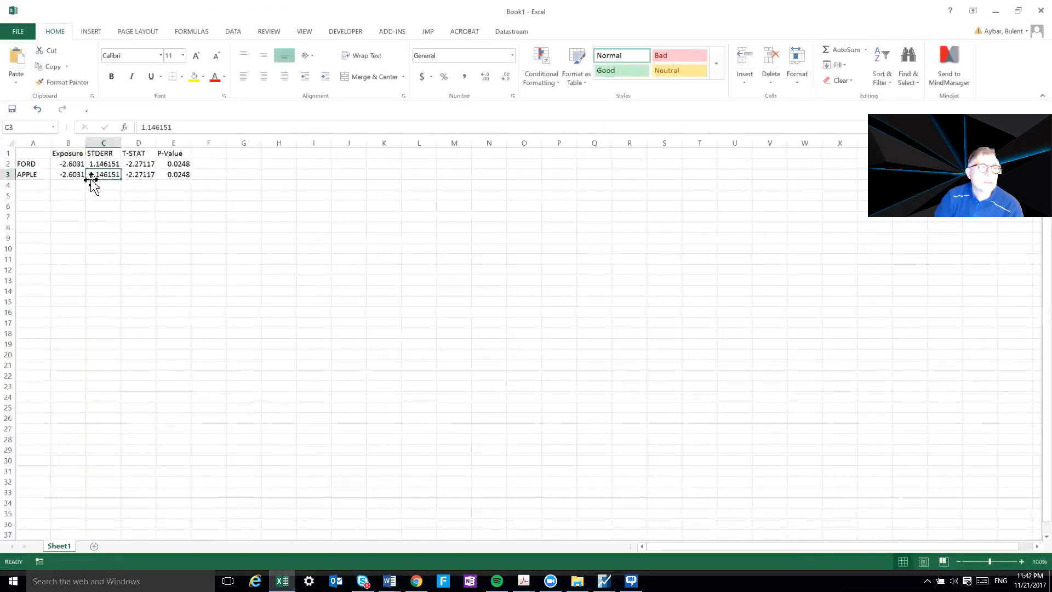
left_click_drag(65, 175, 172, 171)
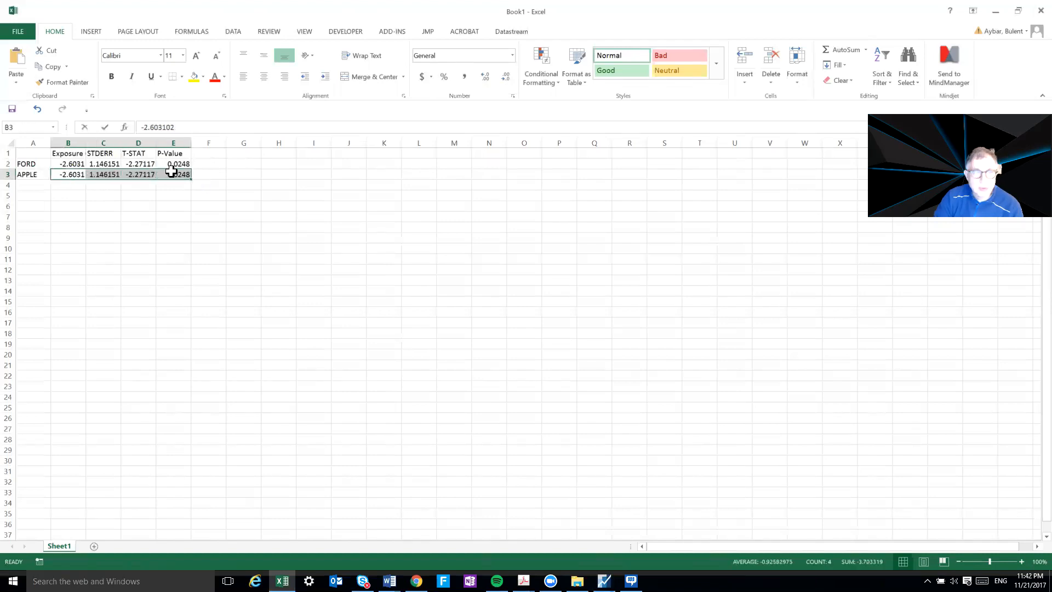
key("BackSpace")
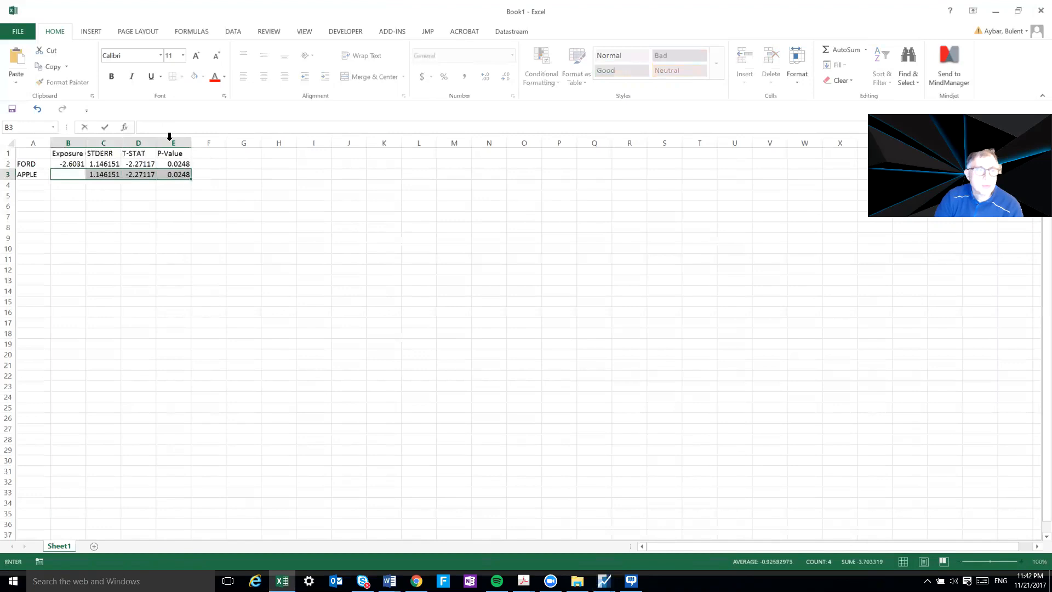
left_click(61, 188)
left_click_drag(58, 173, 167, 174)
right_click(167, 174)
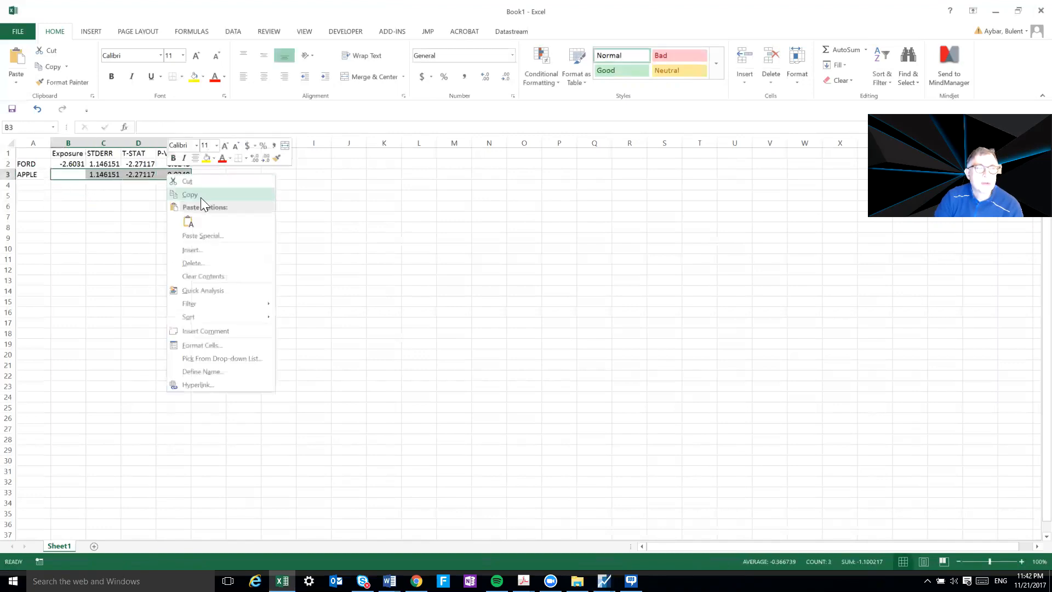
left_click(193, 276)
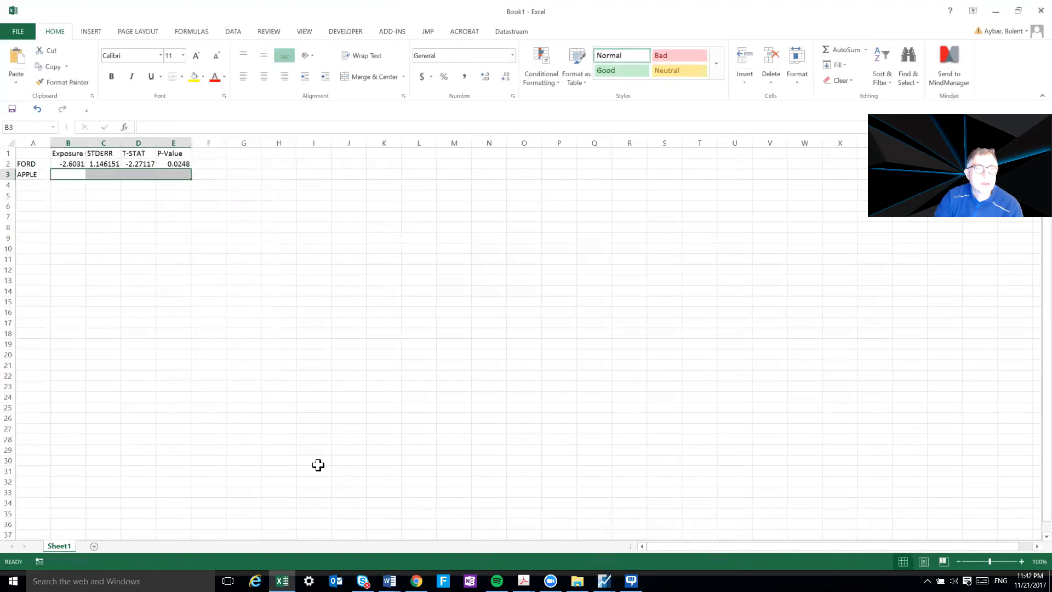
- Switch to the AAPL equation output in EViews and copy the USBISRXBR row as text, with numbers as displayed
mouse_move(603, 581)
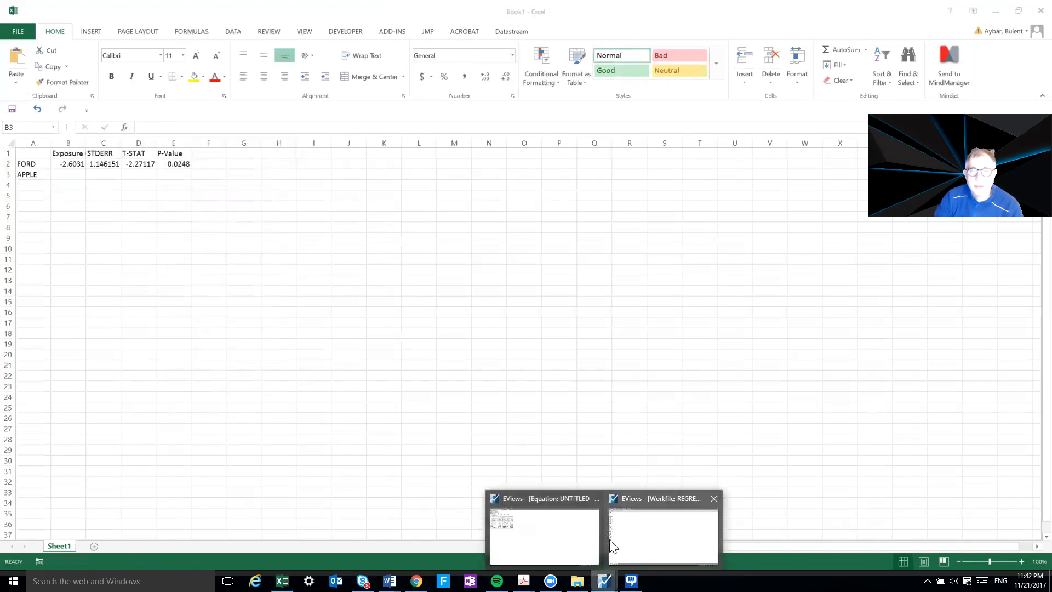
left_click(531, 519)
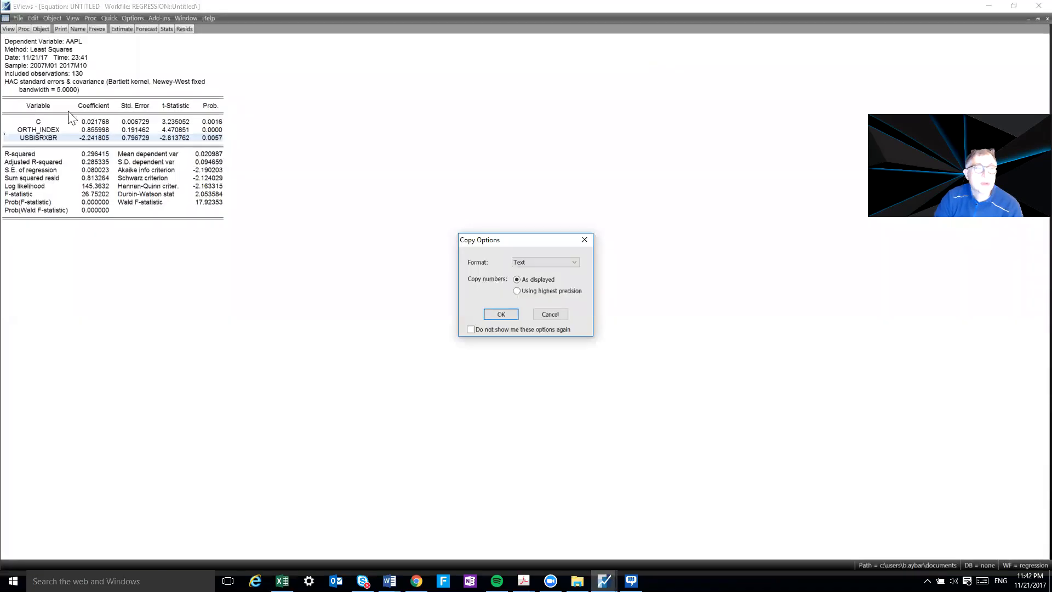
left_click(496, 315)
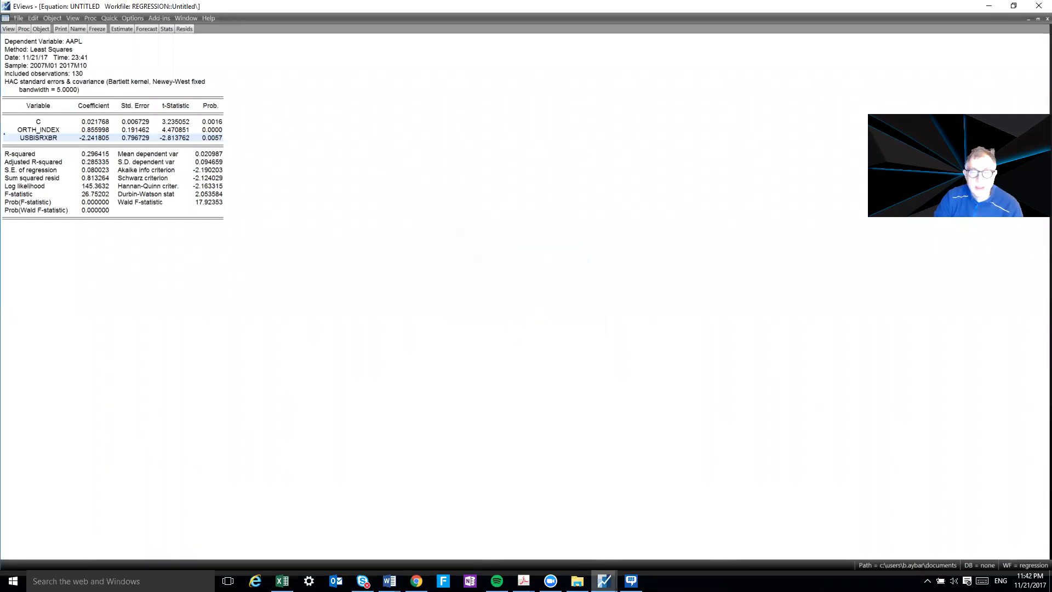
- Switch to Excel and paste the copied USBISRXBR row starting at cell A4
left_click(283, 580)
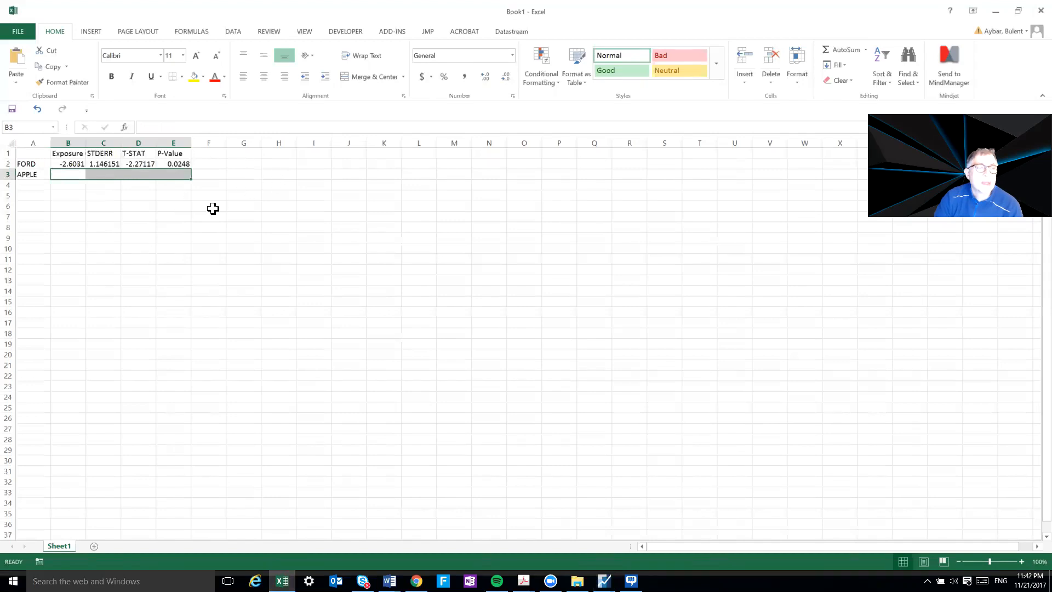
left_click(29, 186)
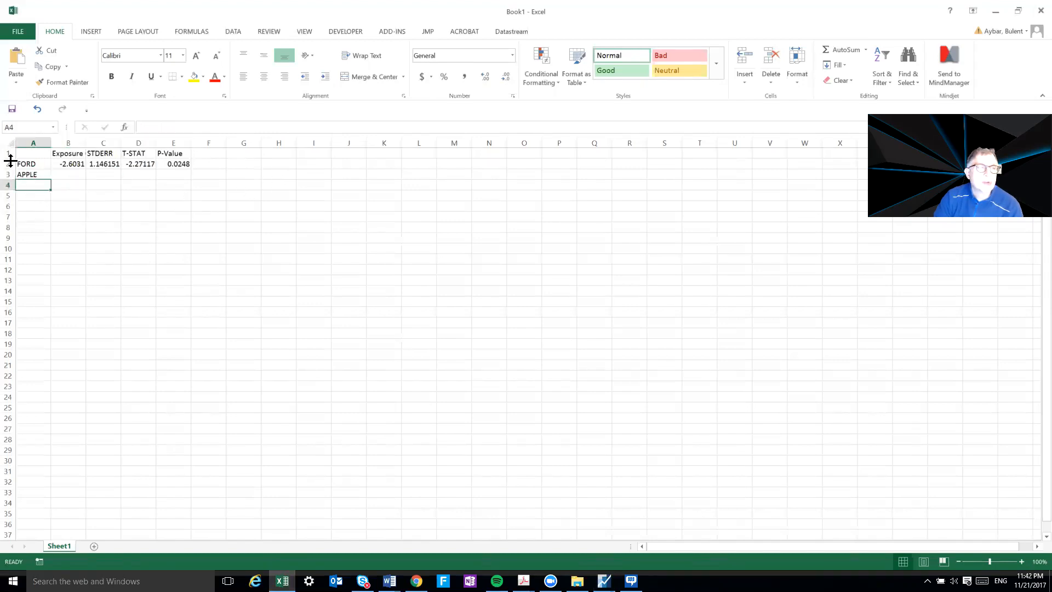
left_click(21, 55)
- Move the pasted figures from cells B4 to E4 up into the APPLE row, starting at B3
left_click_drag(64, 185, 164, 184)
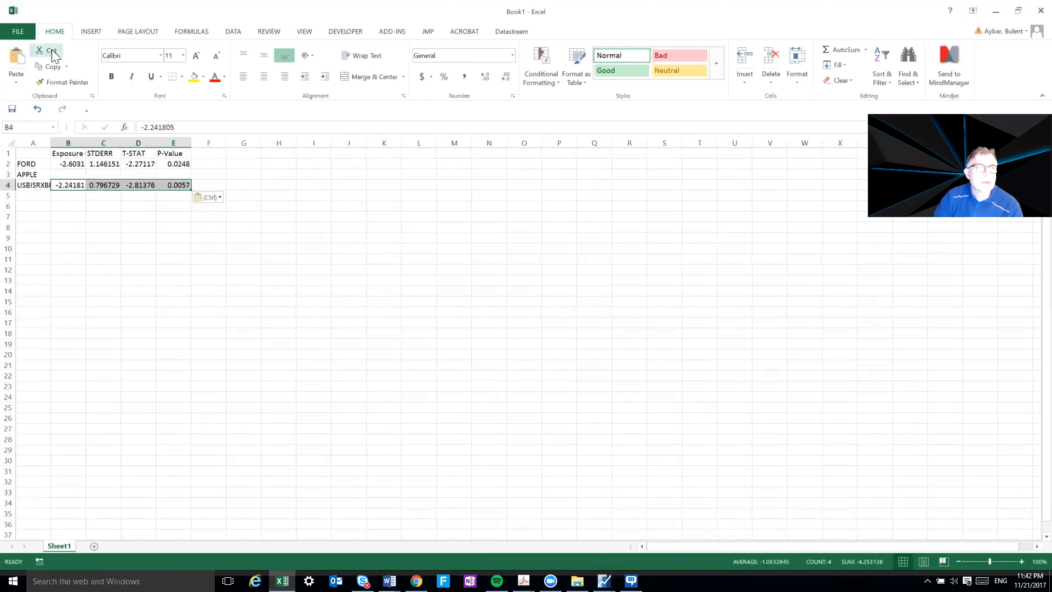
left_click(51, 49)
left_click(66, 174)
left_click(17, 68)
- Clear the leftover USBISRXBR series name from cell A4
left_click(38, 185)
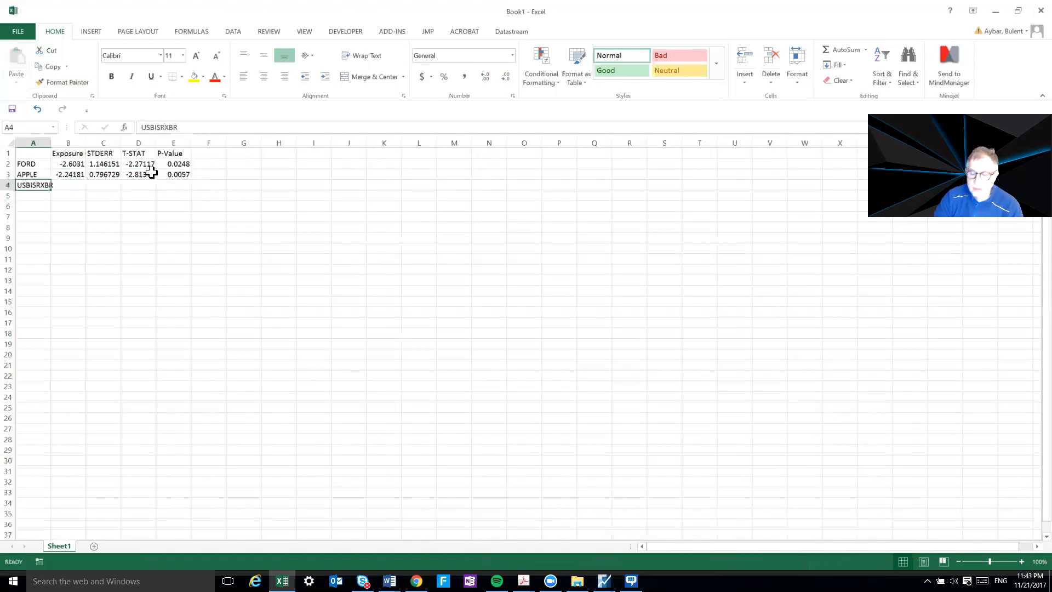
right_click(36, 185)
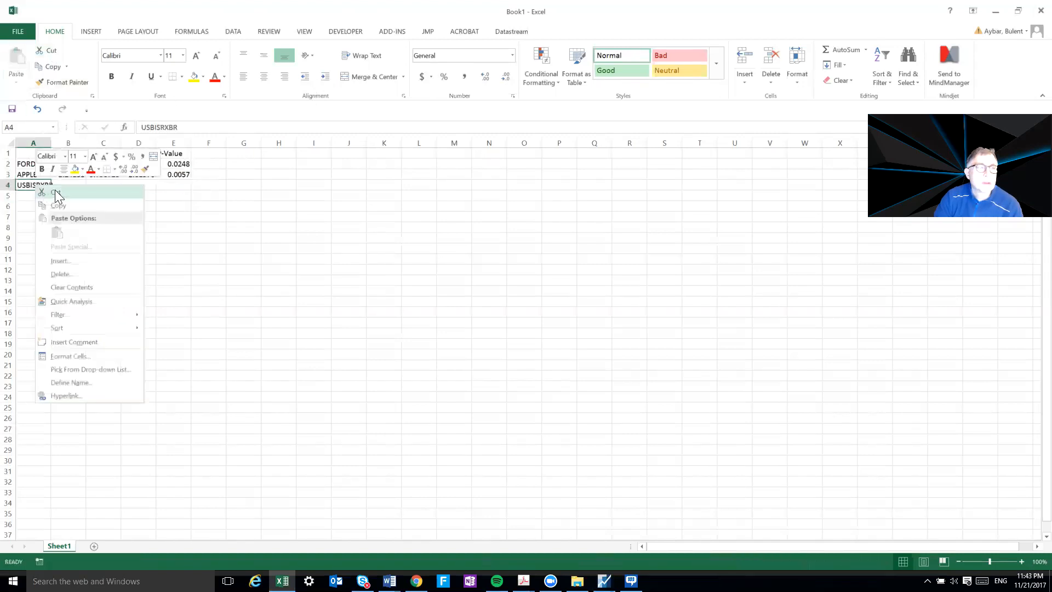
left_click(70, 287)
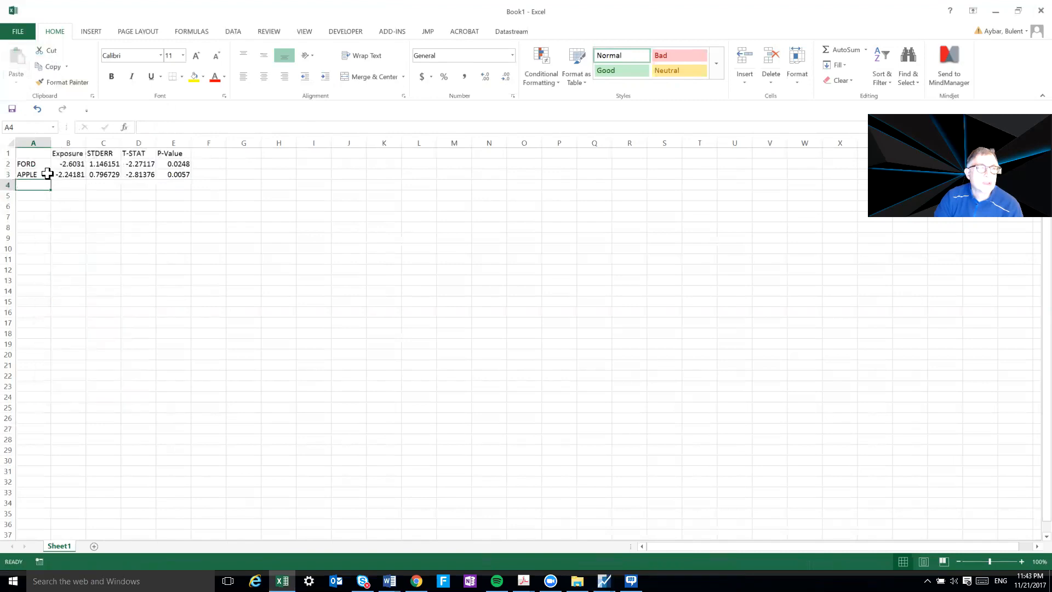
- Examine the exposure coefficient and standard error in the APPLE row and compare the exposure with the FORD row
left_click(27, 172)
left_click(75, 175)
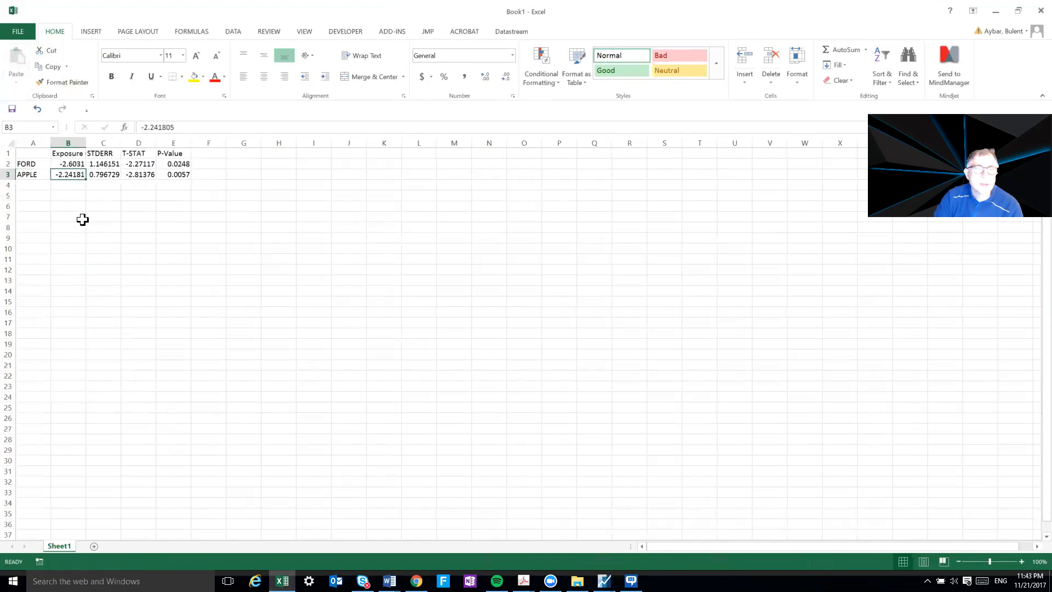
left_click(98, 173)
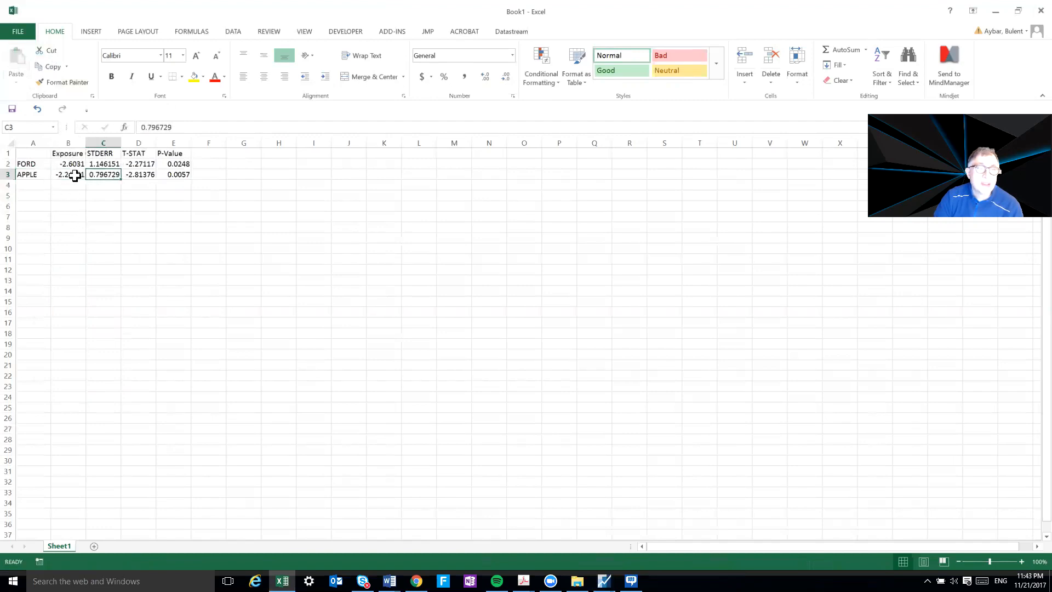
left_click(66, 175)
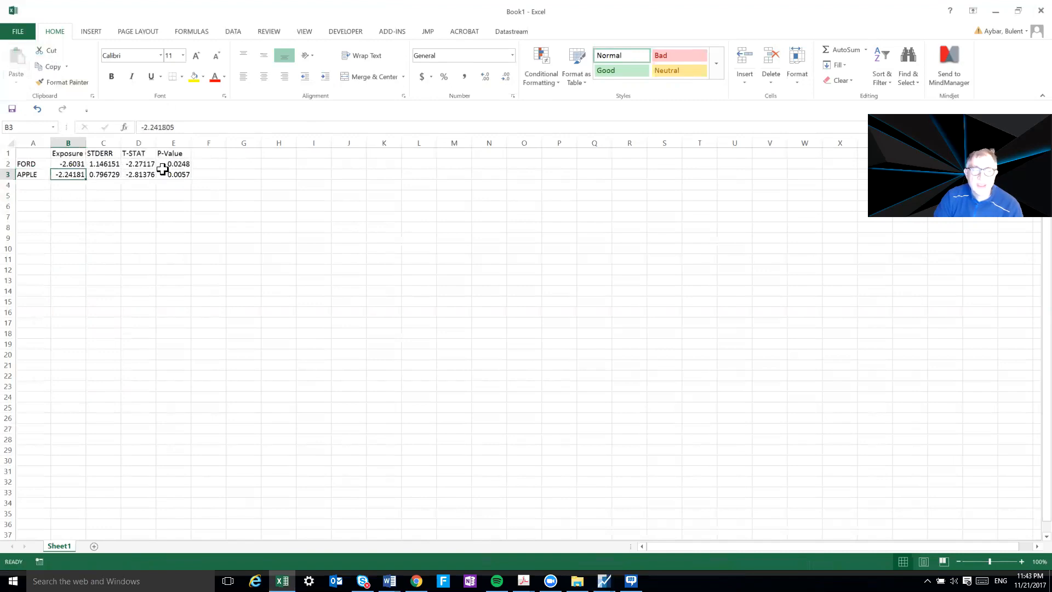
left_click(72, 163)
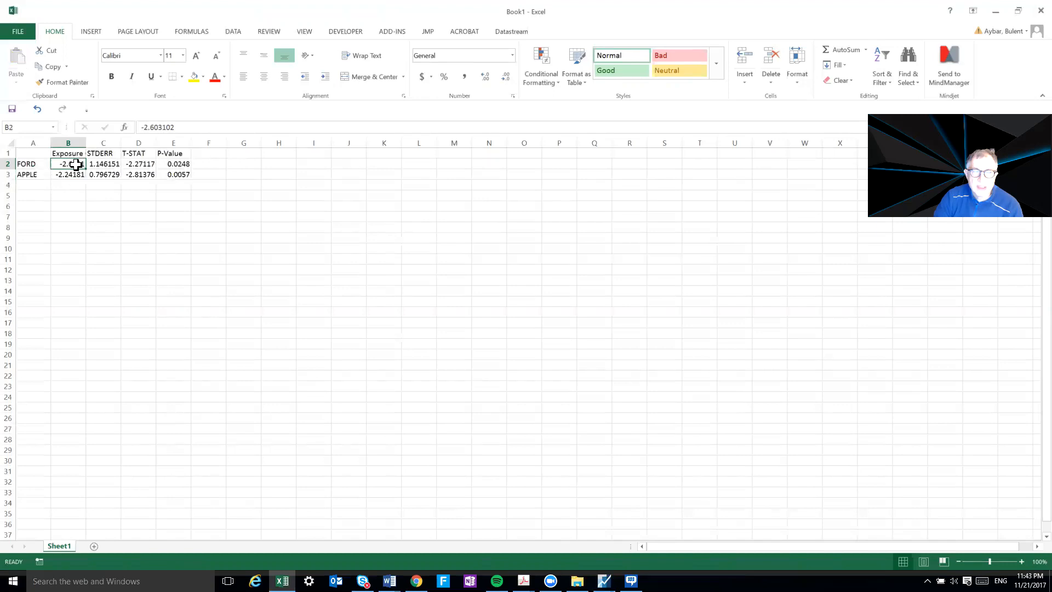